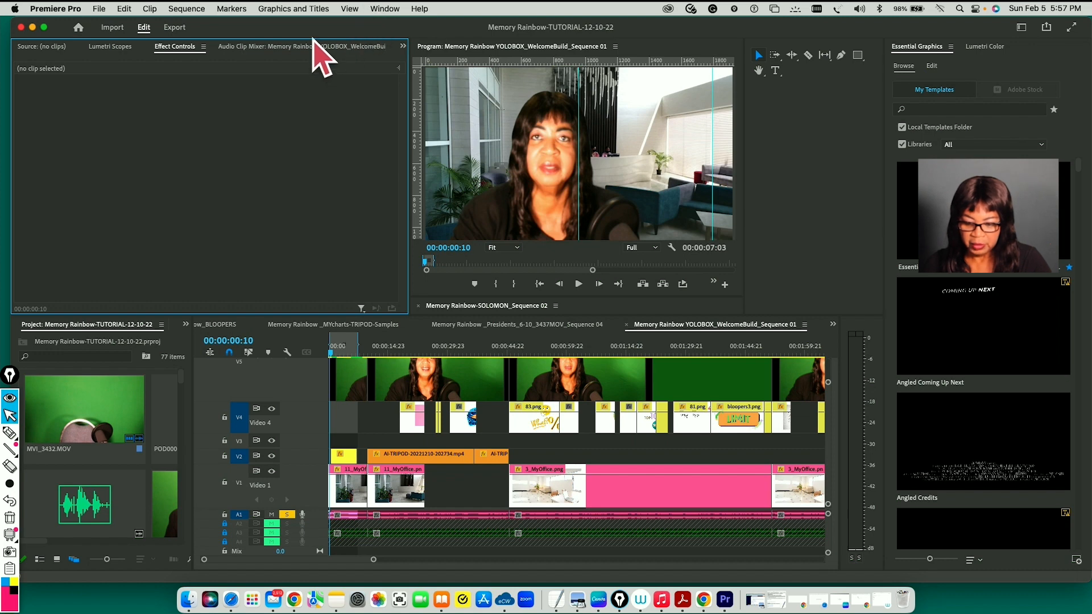
Step: Open the Text panel and show the captions view for the welcome sequence
left_click(385, 9)
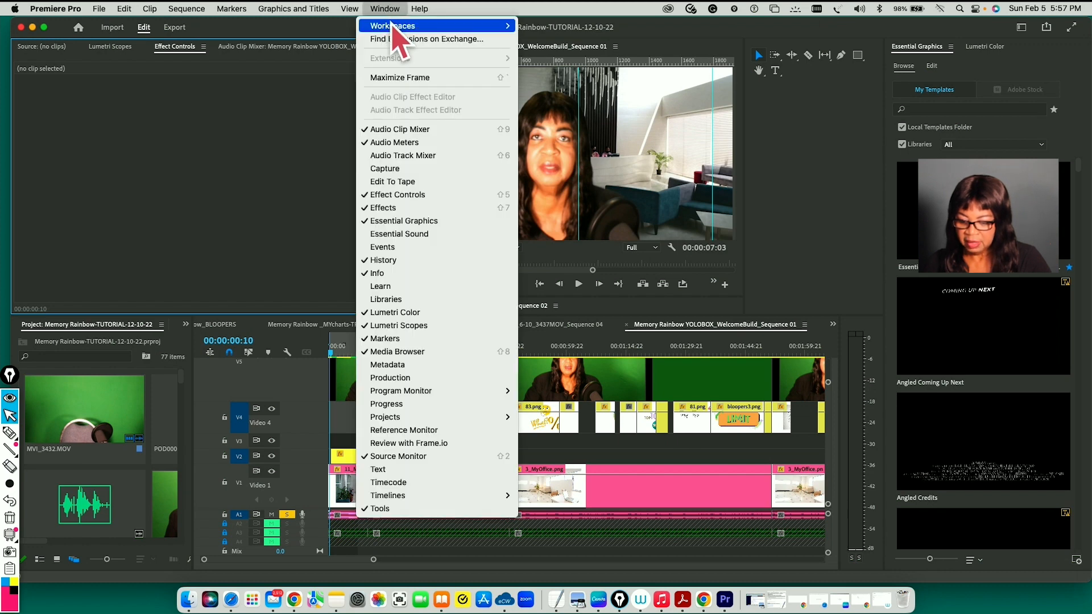
mouse_move(396, 28)
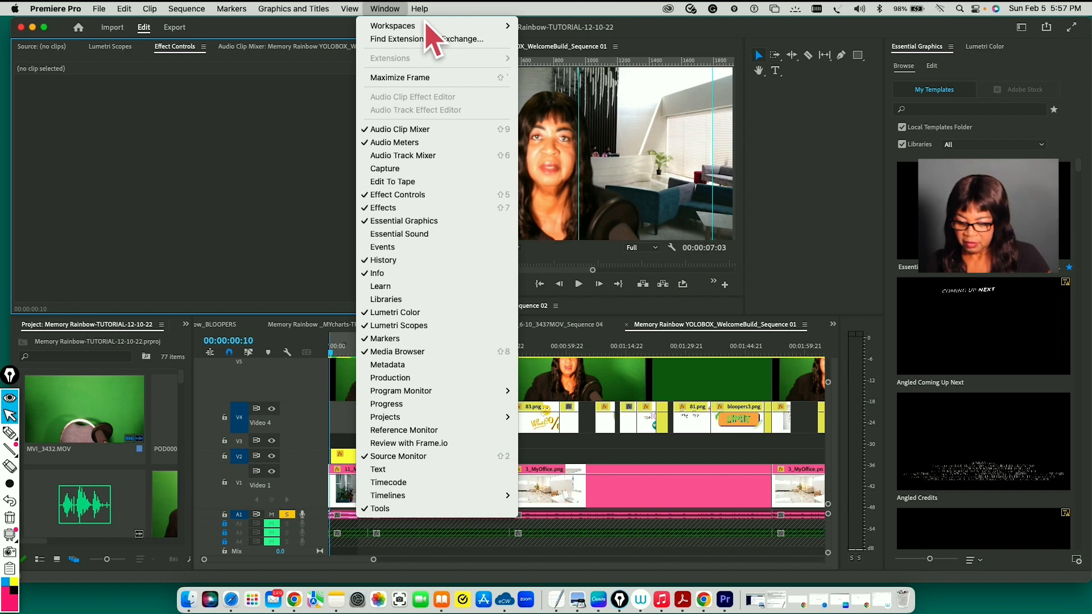
left_click(318, 130)
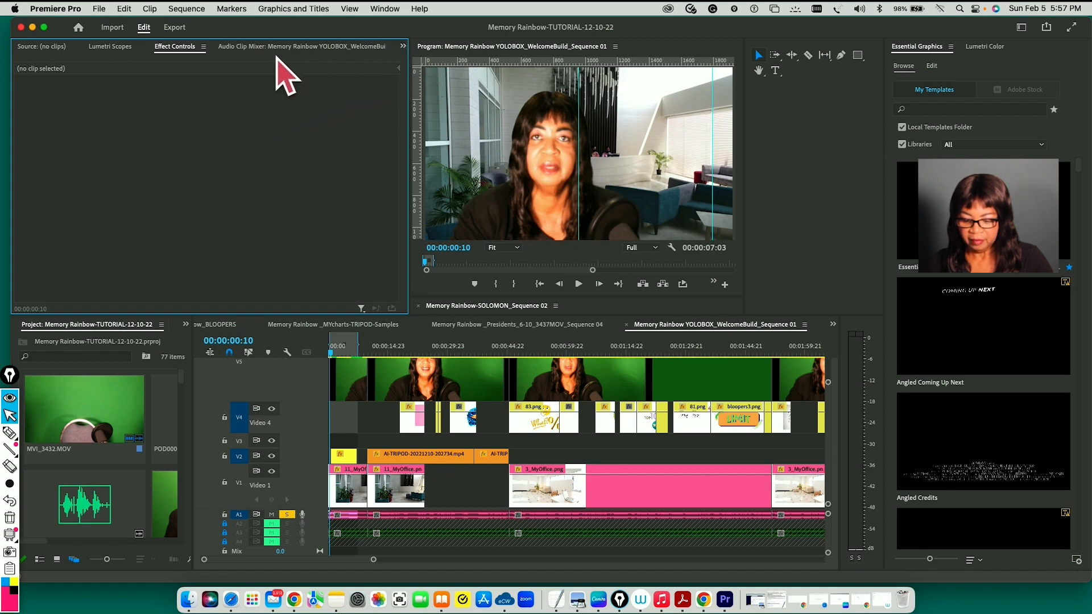
left_click(403, 47)
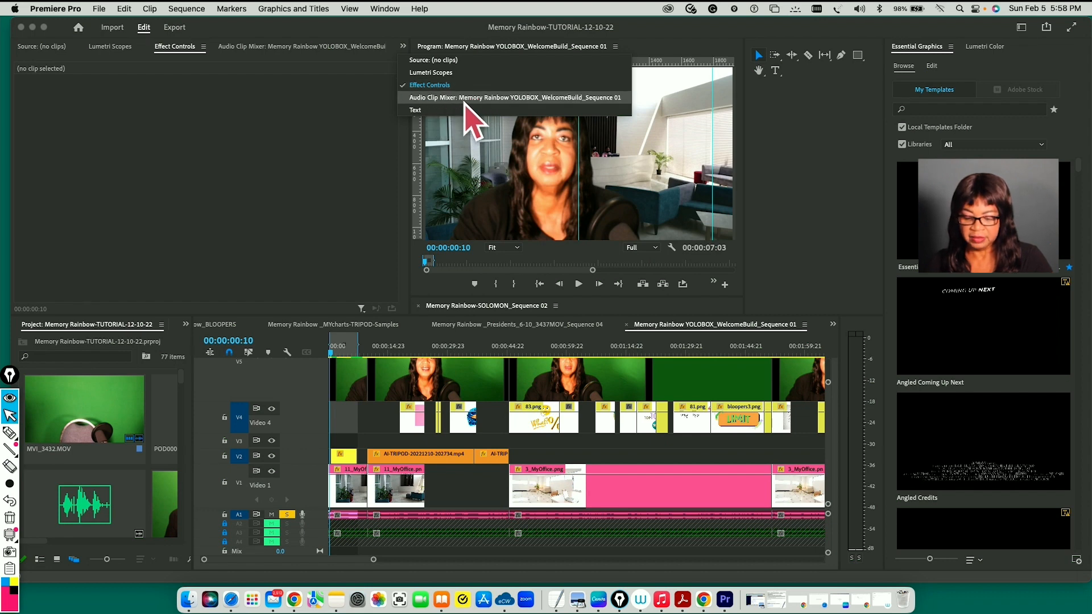
left_click(416, 110)
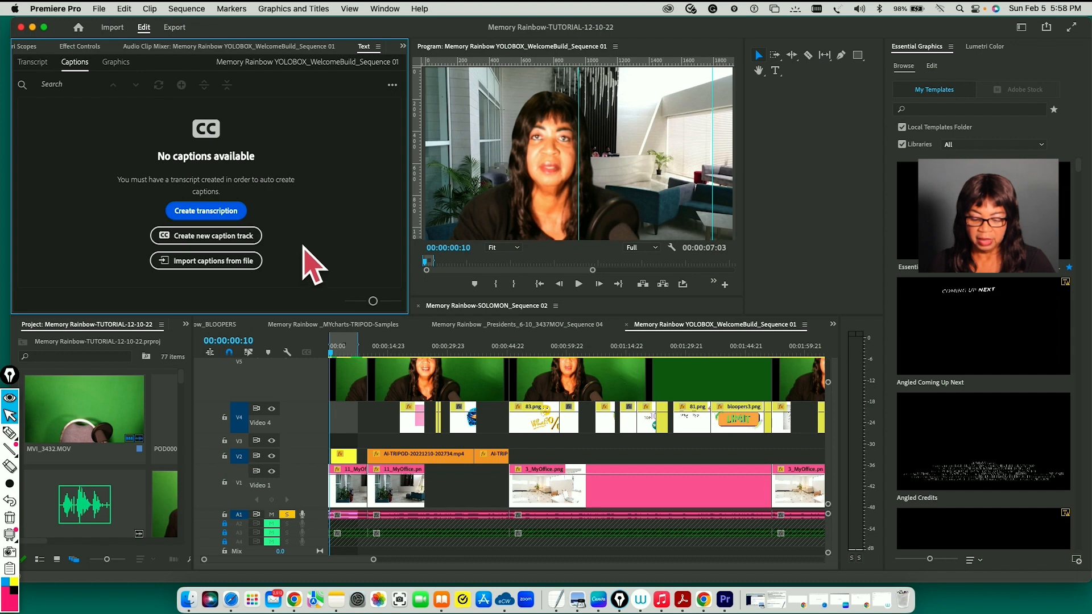
Step: Transcribe the sequence in English from the Audio 1 track, without separating speakers
left_click(214, 224)
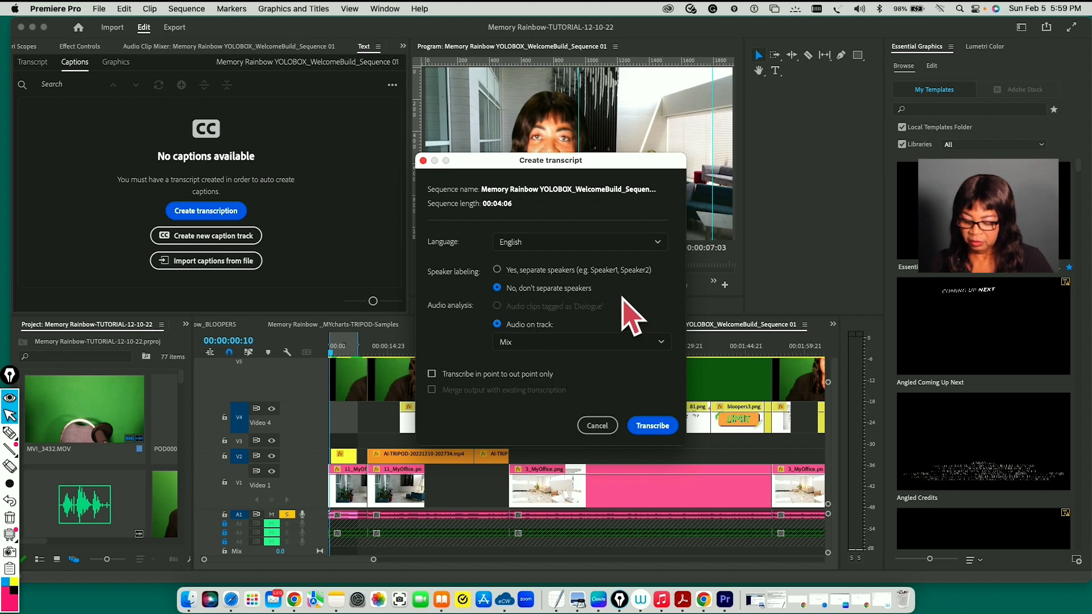
left_click(659, 342)
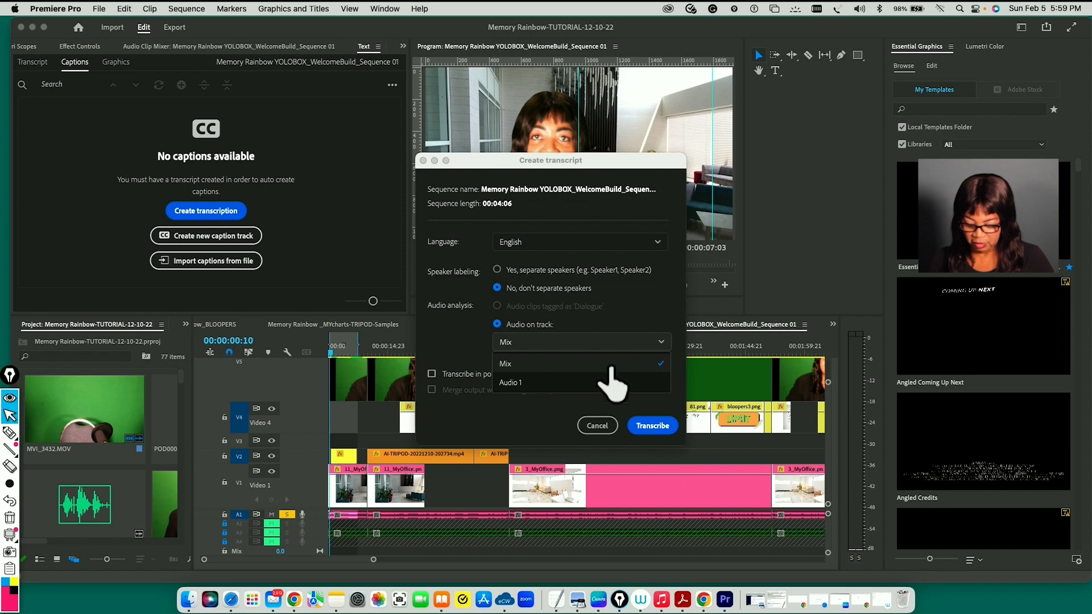
left_click(527, 383)
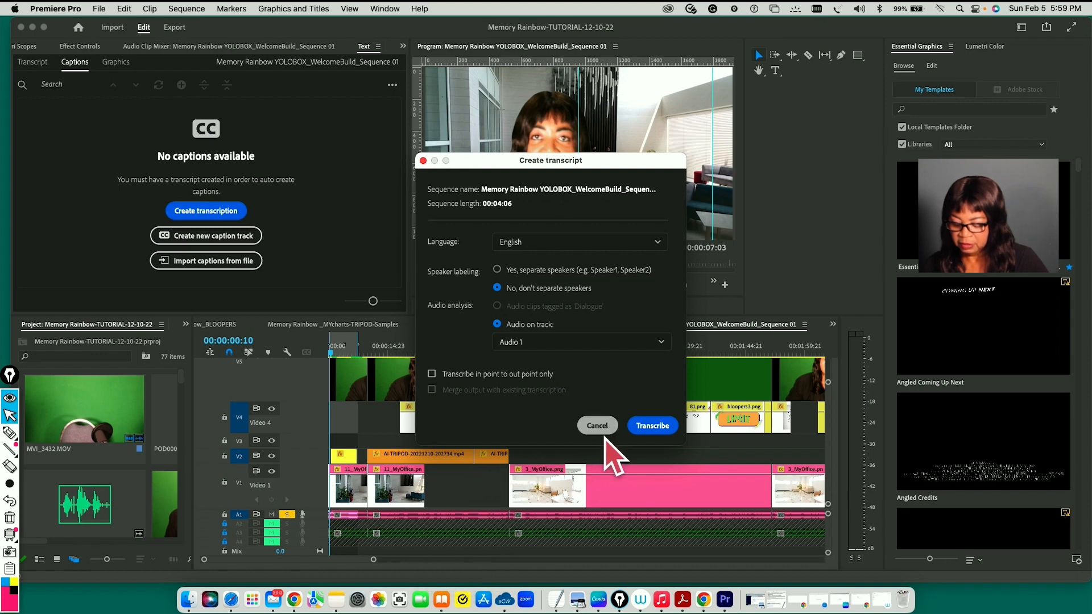
left_click(653, 427)
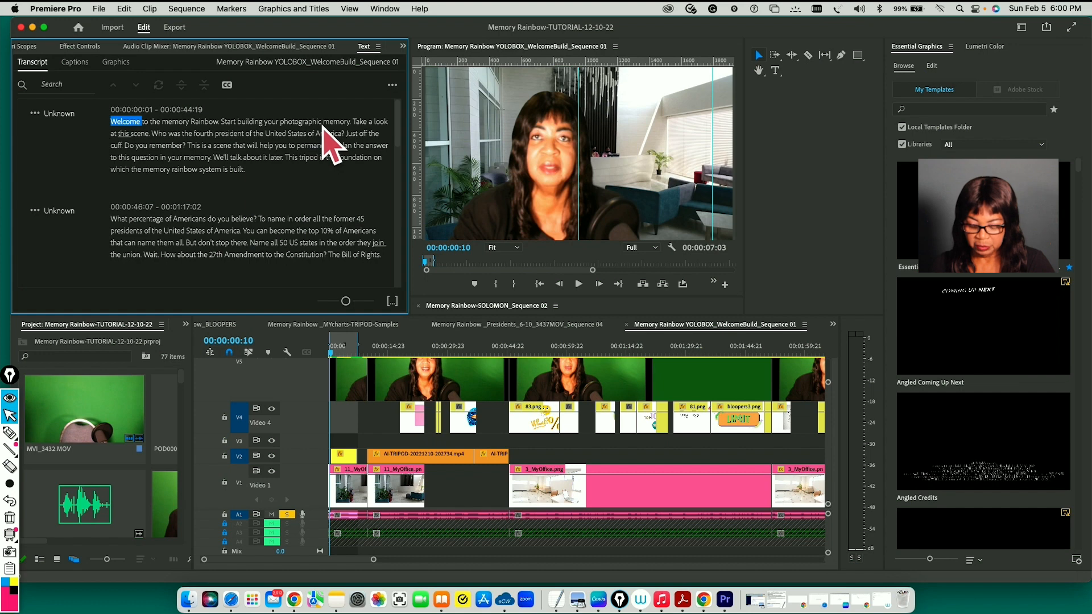
Step: Read through the transcript to its end and start creating captions from it with the Subtitle default preset
scroll(398, 131, "down", 1)
scroll(398, 127, "down", 8)
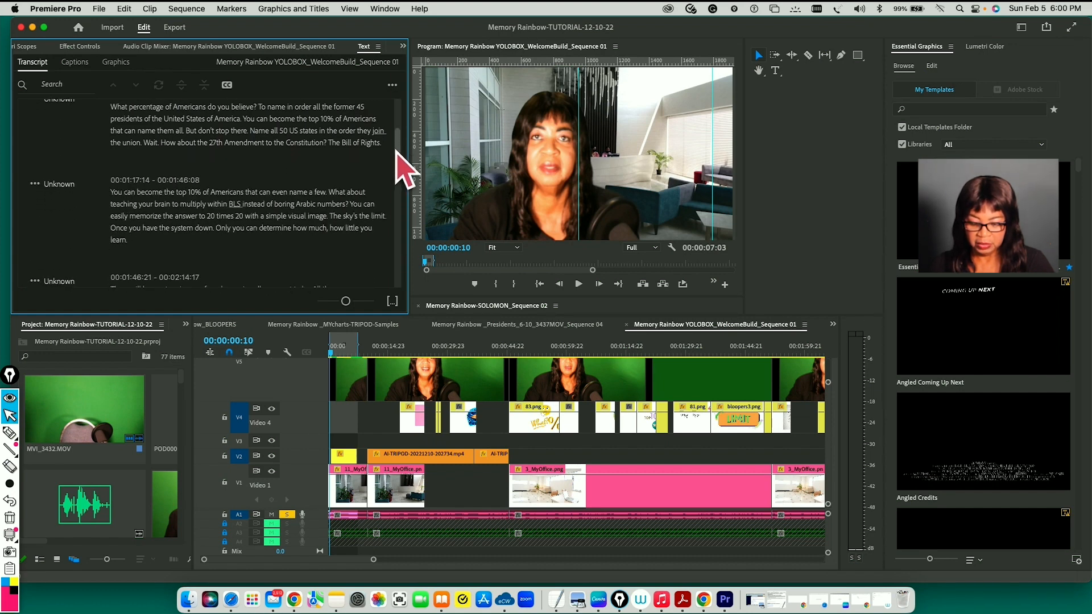
scroll(398, 170, "down", 9)
left_click_drag(396, 176, 394, 257)
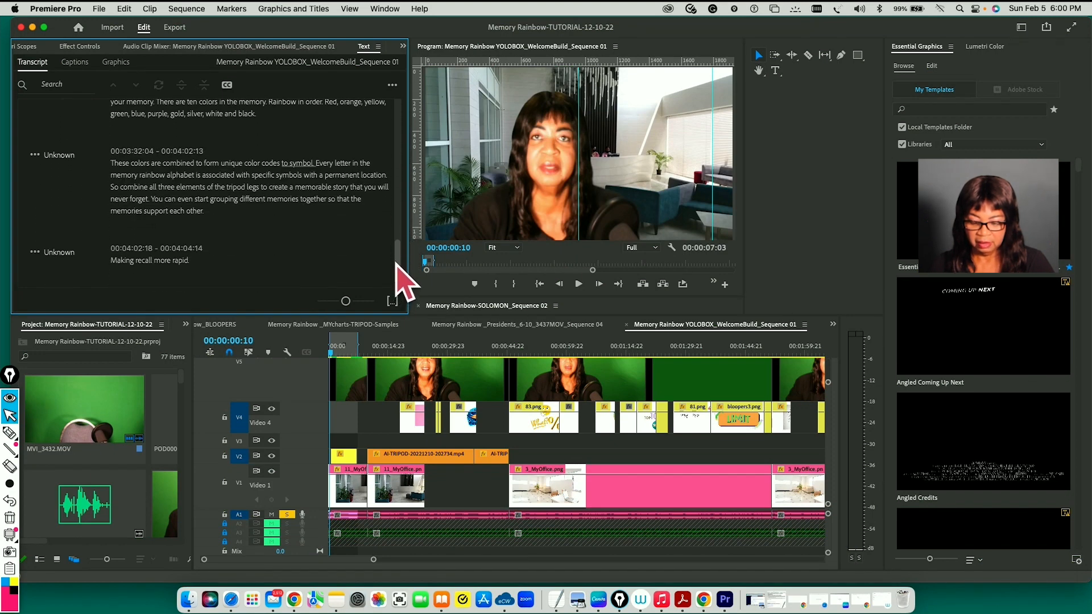
left_click_drag(397, 261, 399, 106)
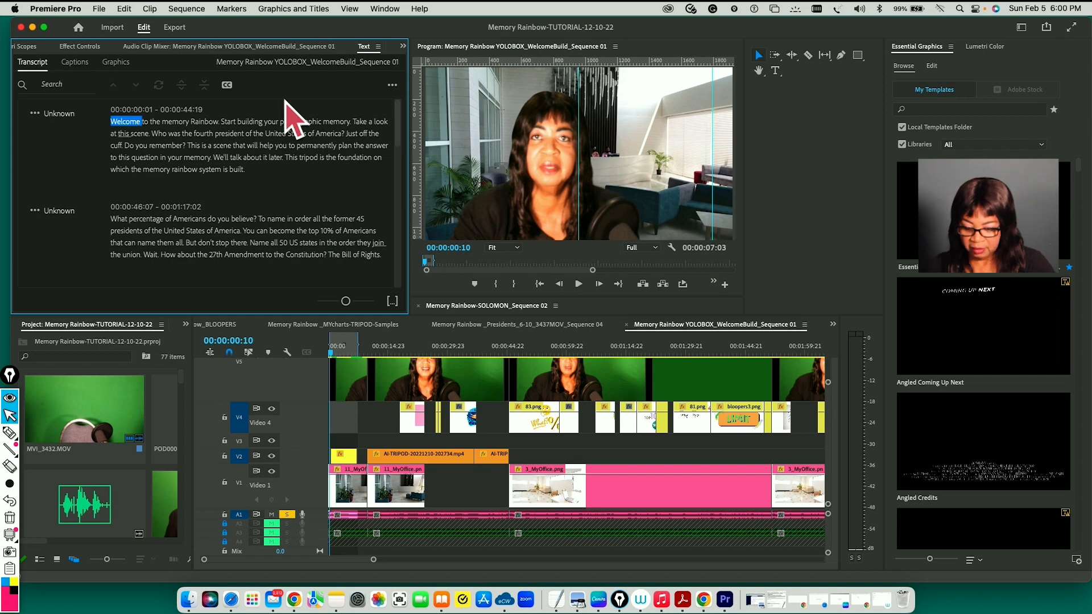
left_click(393, 85)
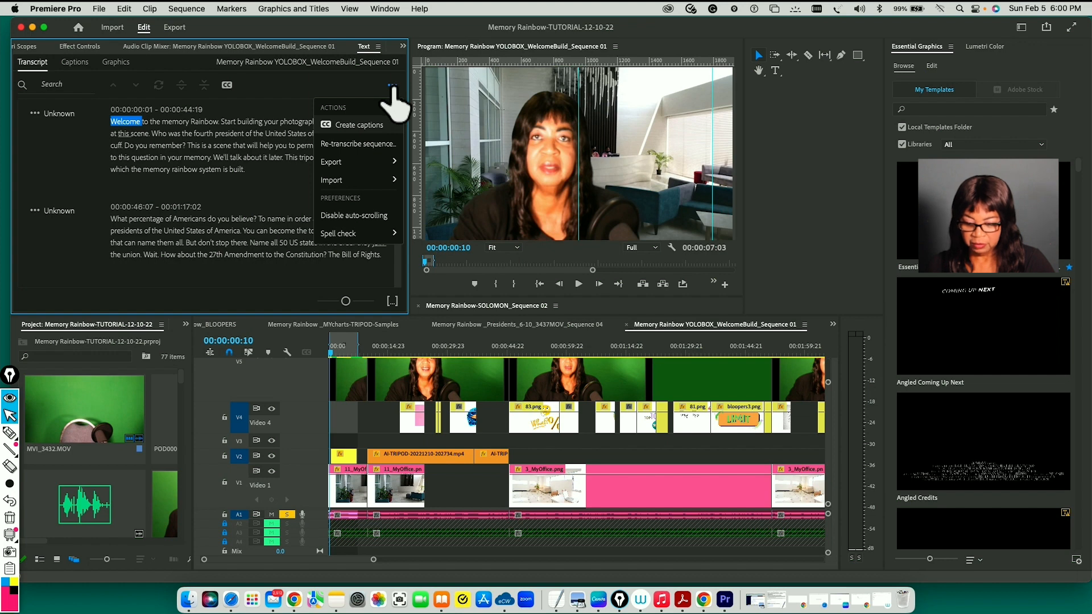
left_click(348, 127)
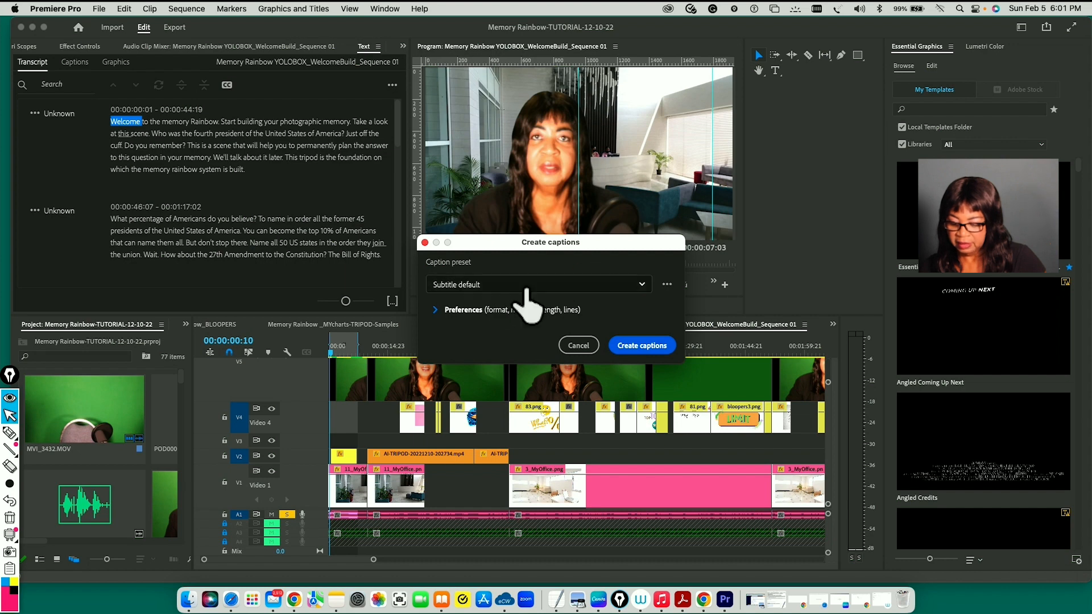
left_click(644, 286)
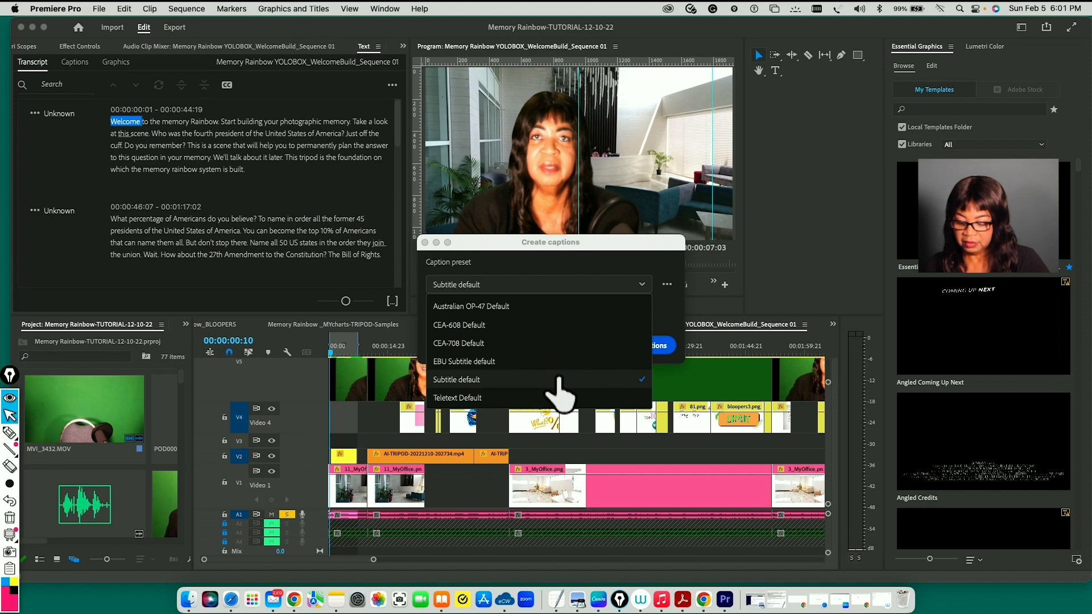
left_click(558, 379)
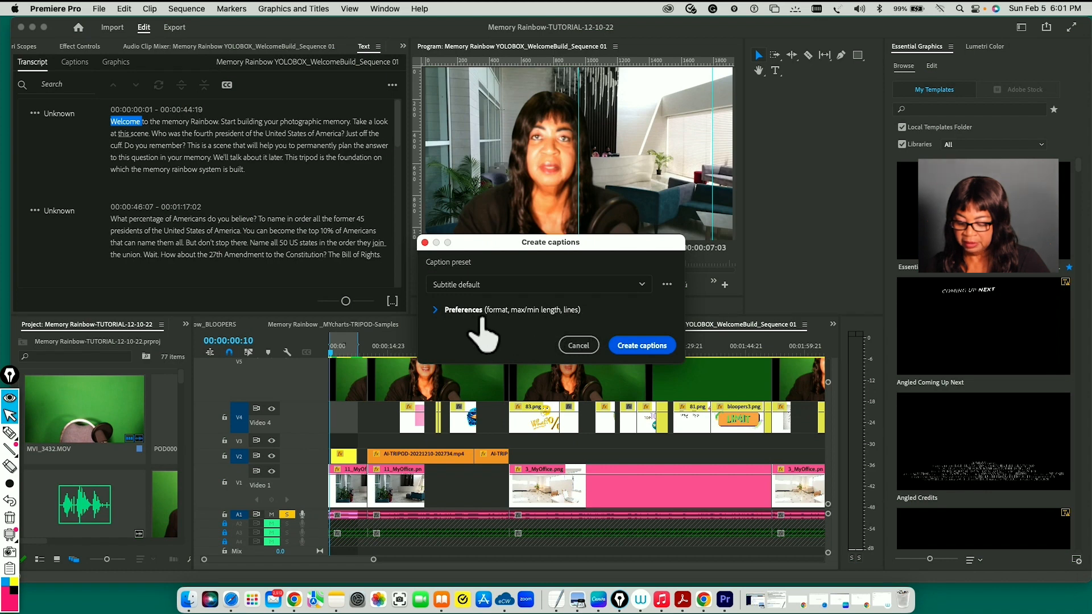
Step: Set the caption preferences to single lines and generate the captions
left_click(434, 310)
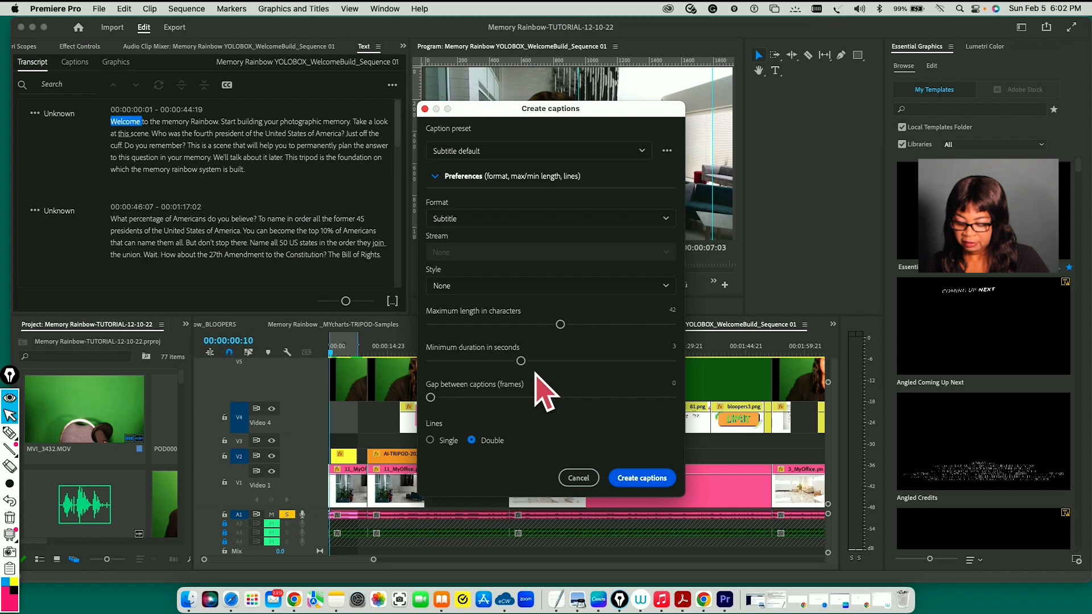
left_click(472, 439)
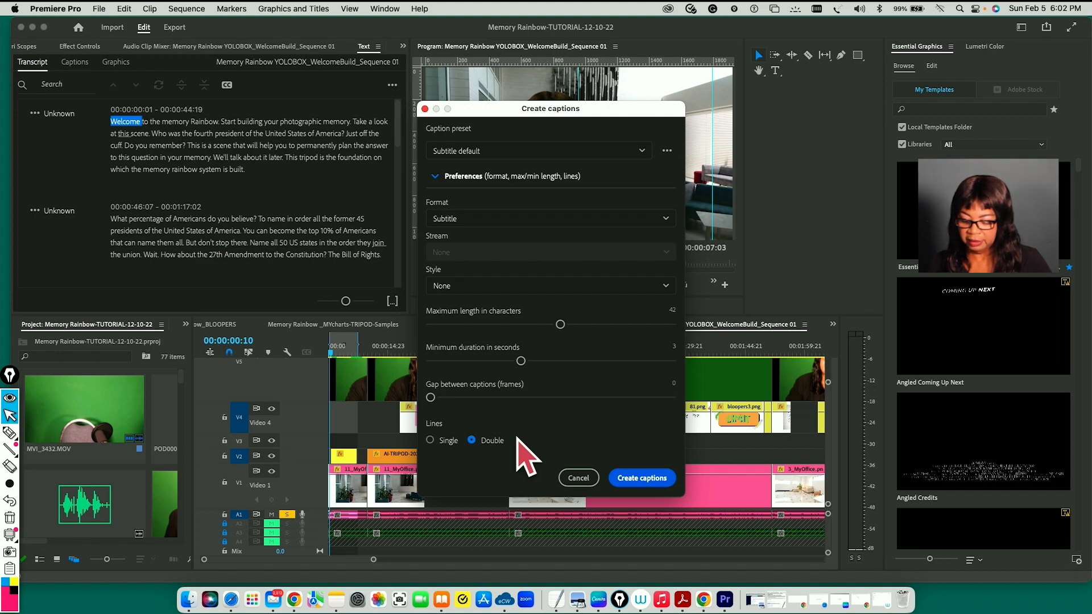
left_click(431, 441)
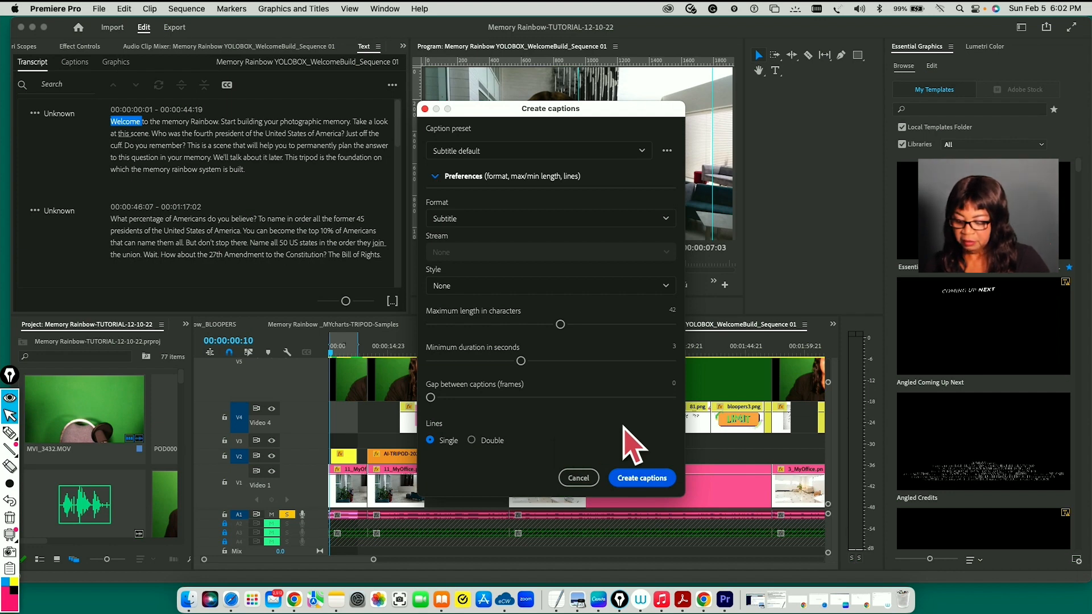
left_click(644, 481)
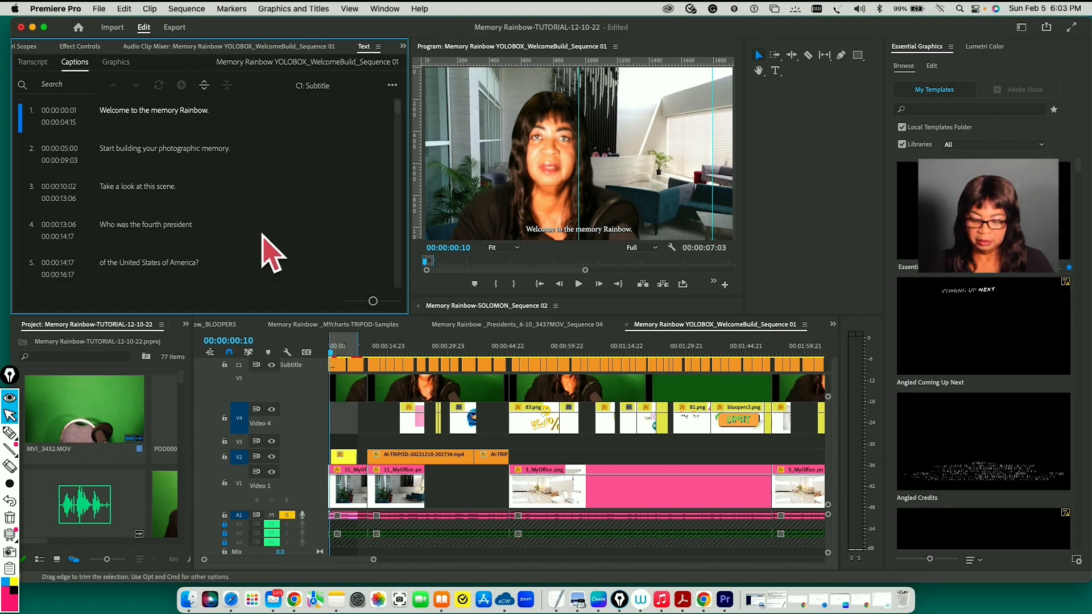
Step: Select the second caption, "Start building your photographic memory.", on the subtitle track and widen the Program monitor
left_click(155, 114)
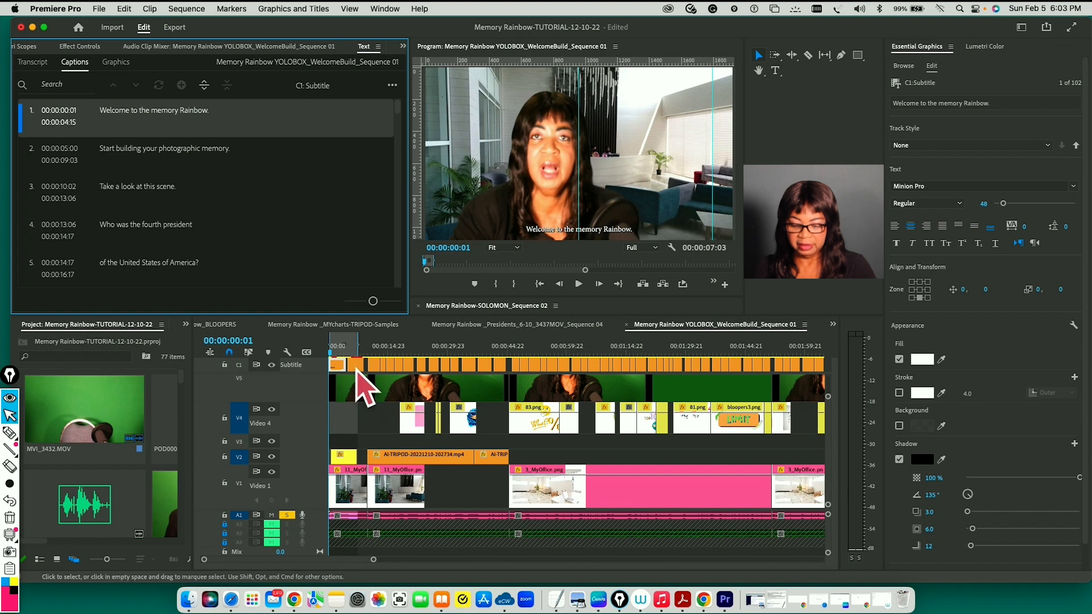
left_click(356, 367)
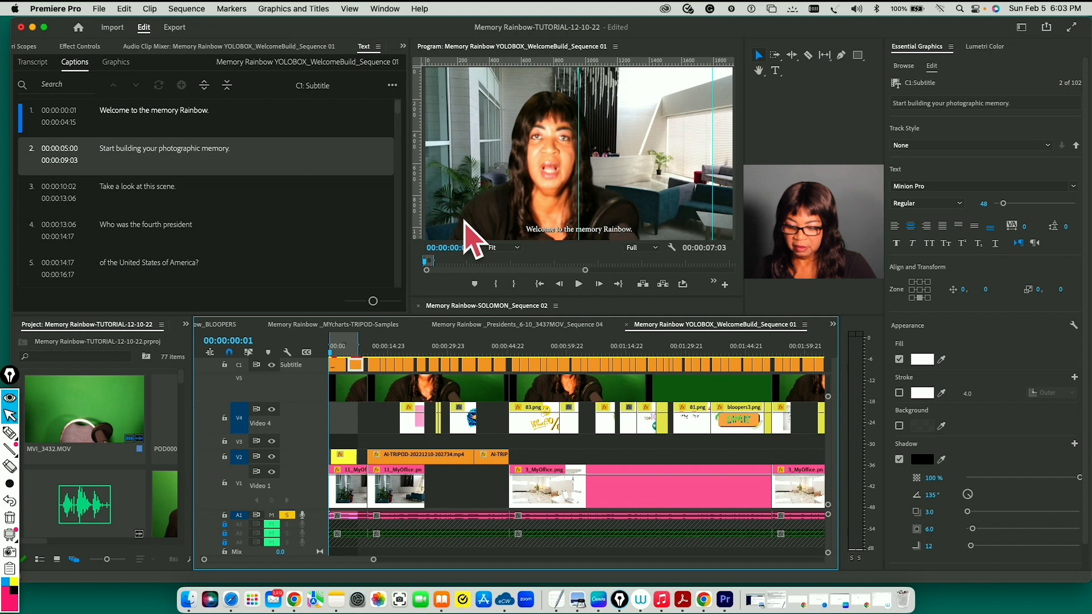
left_click_drag(409, 220, 325, 220)
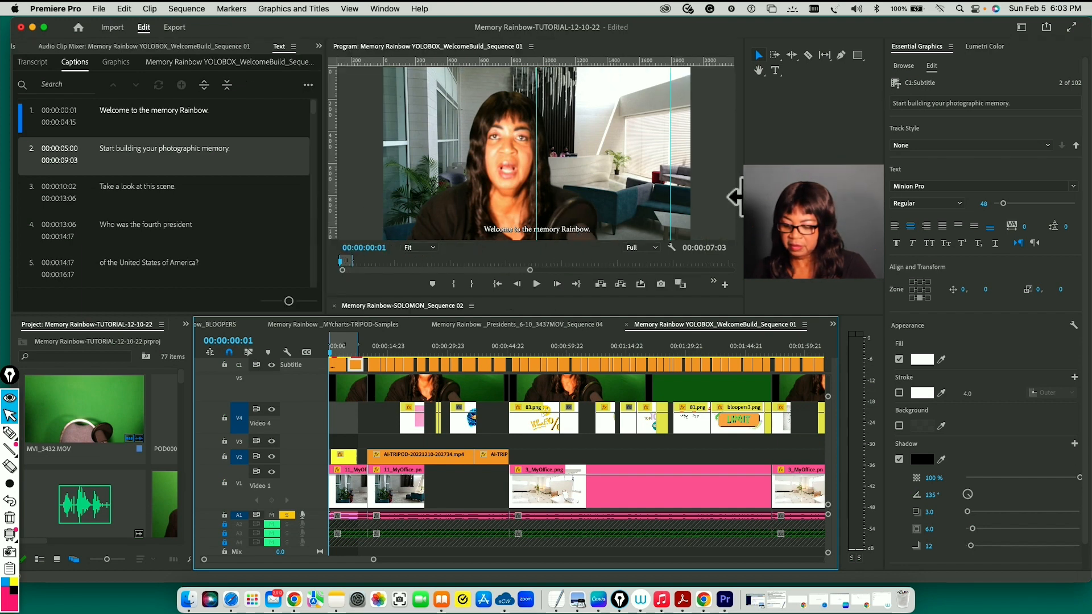
left_click_drag(734, 196, 851, 196)
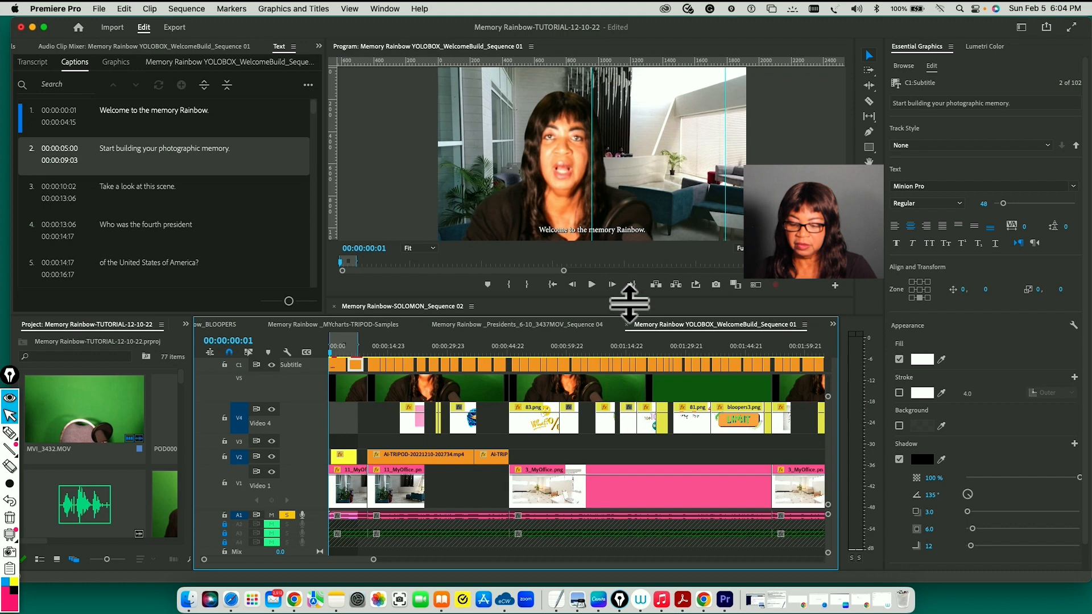
Step: Examine the first subtitle in a maximized Program monitor and restore the normal layout
left_click(431, 159)
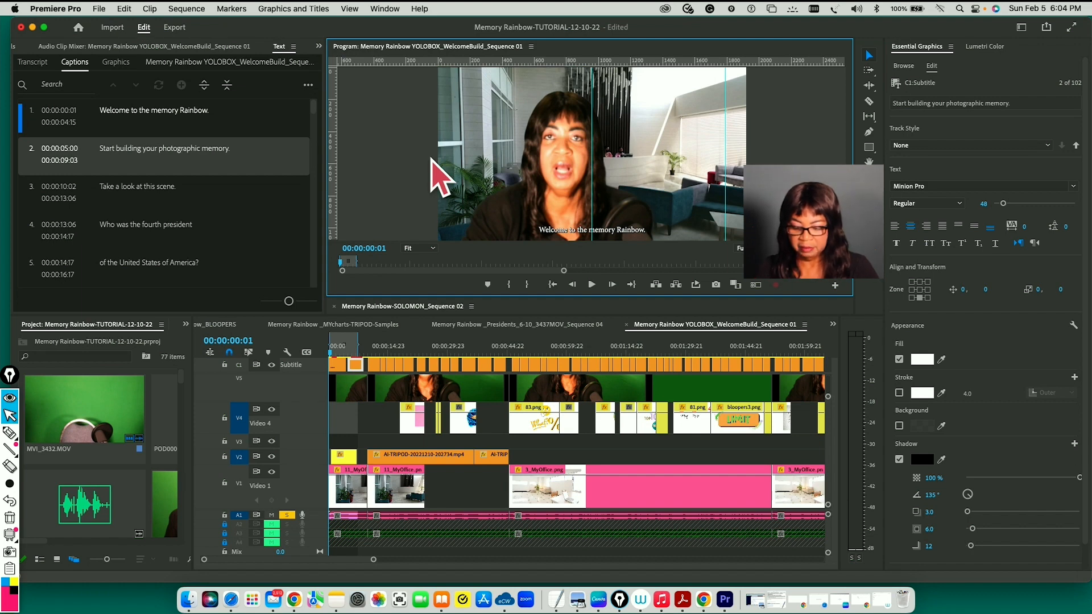
key("grave")
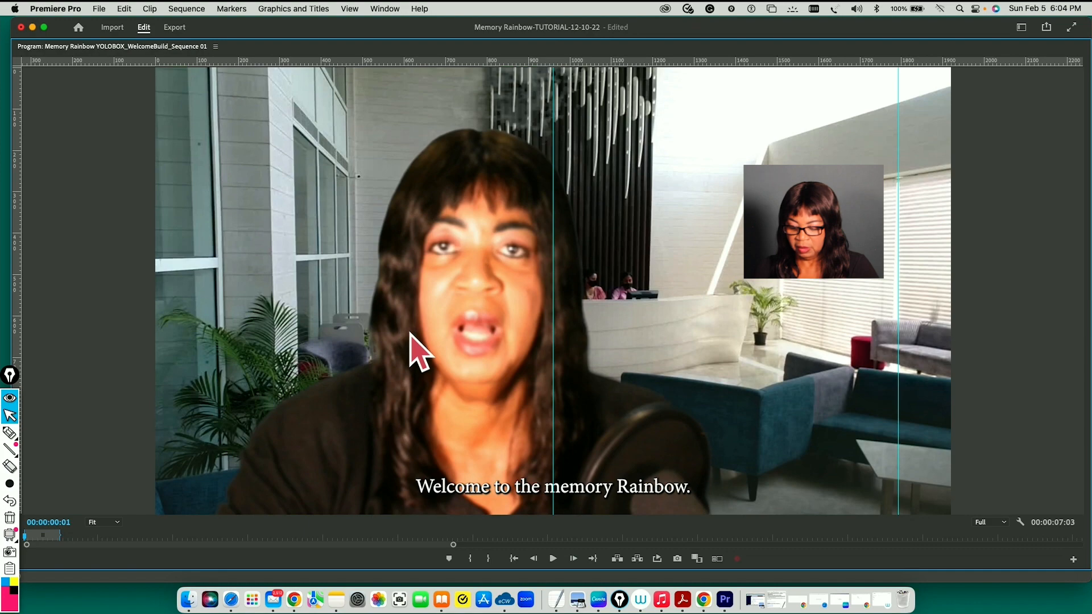
key("grave")
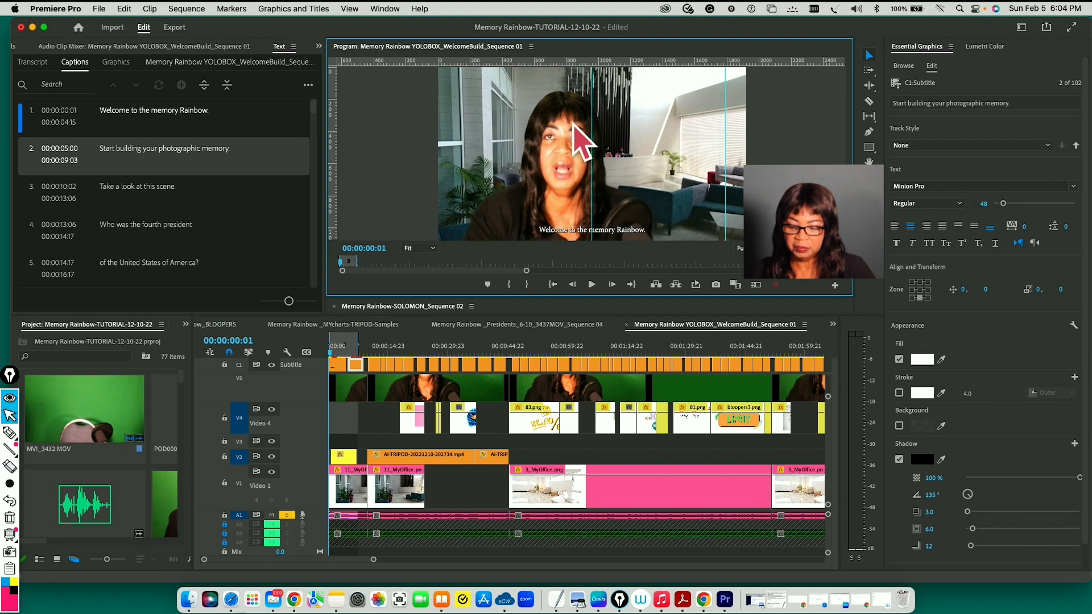
Step: Set the second caption's font to Montserrat Bold at size 76 in Essential Graphics
left_click(385, 9)
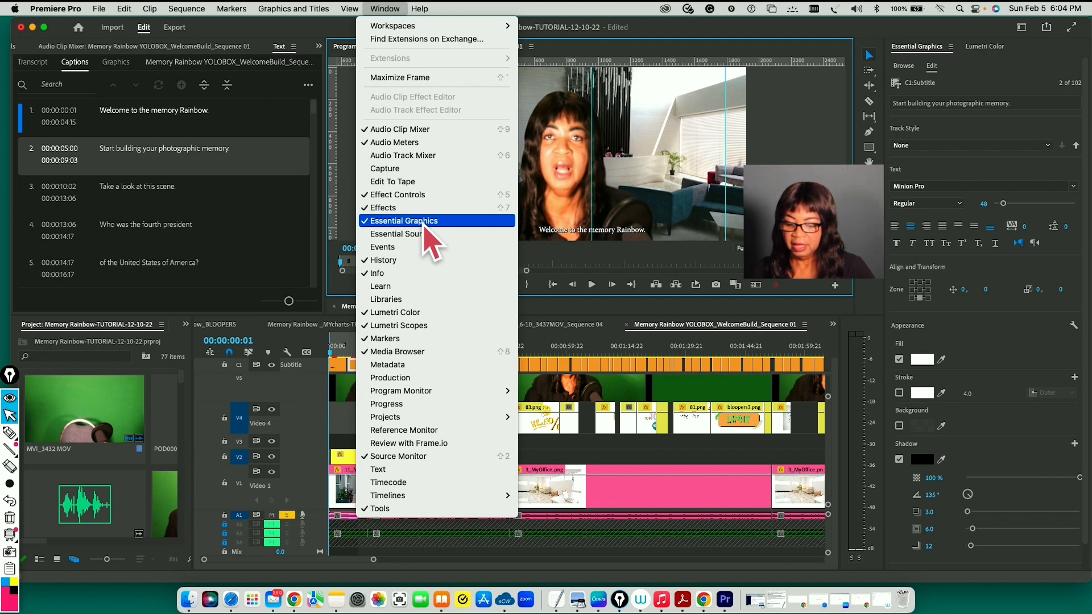
left_click(481, 8)
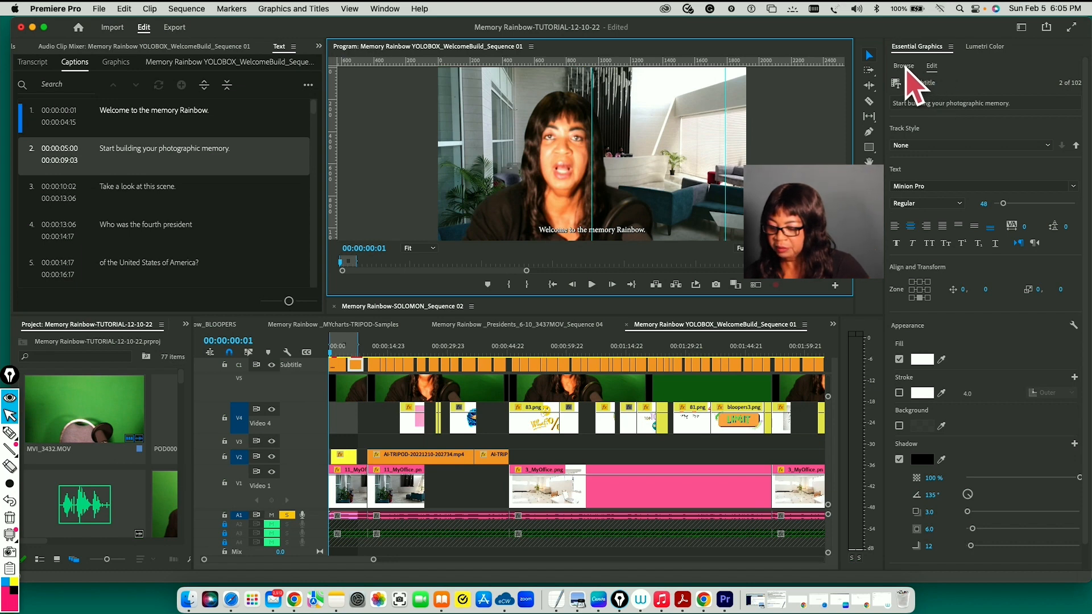
left_click(933, 67)
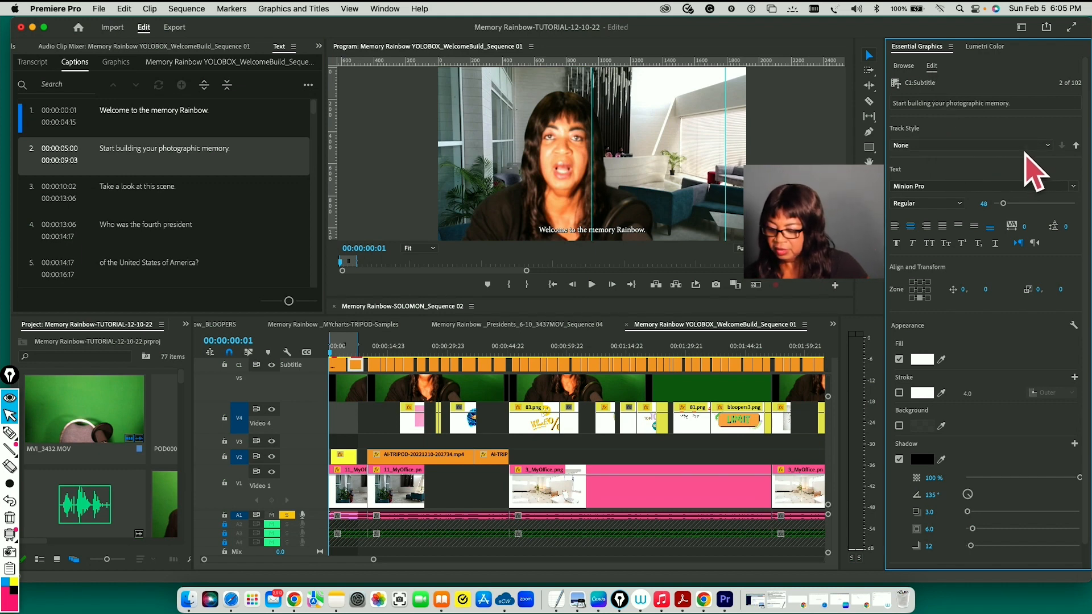
left_click(1002, 183)
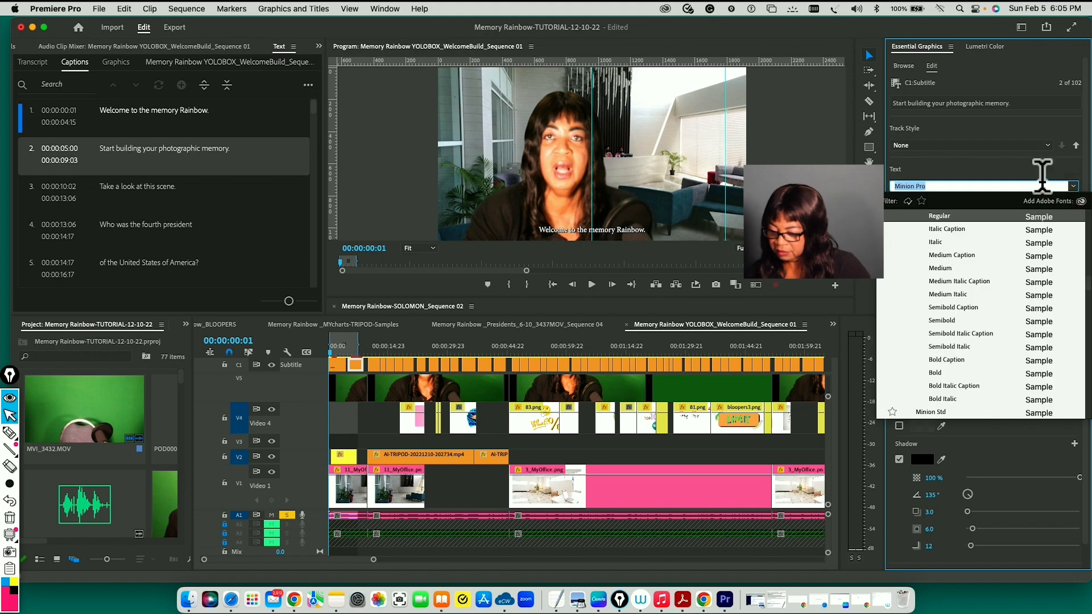
type("mont")
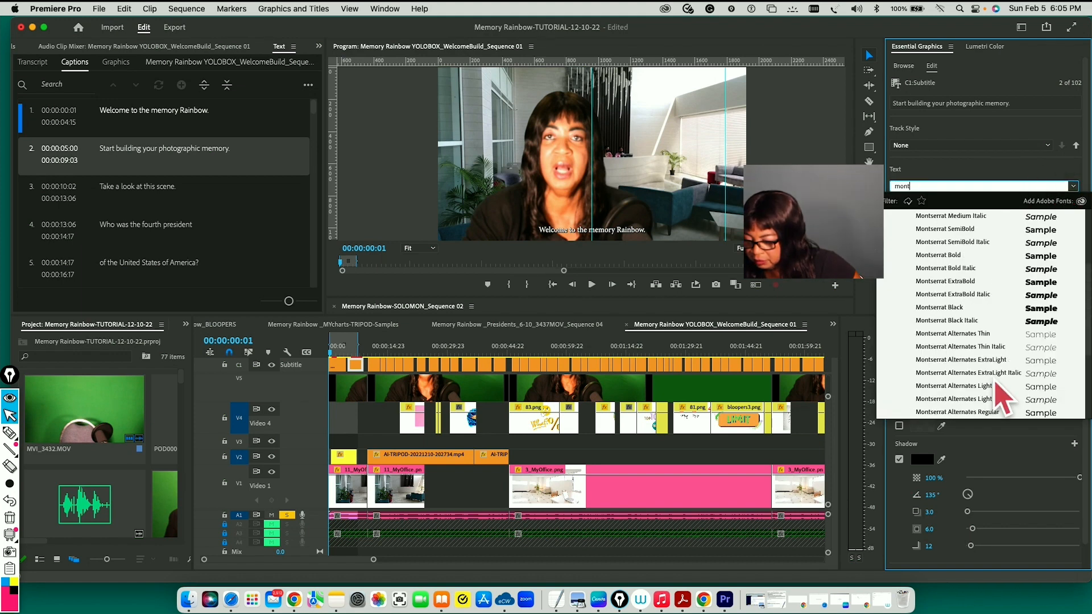
left_click(945, 258)
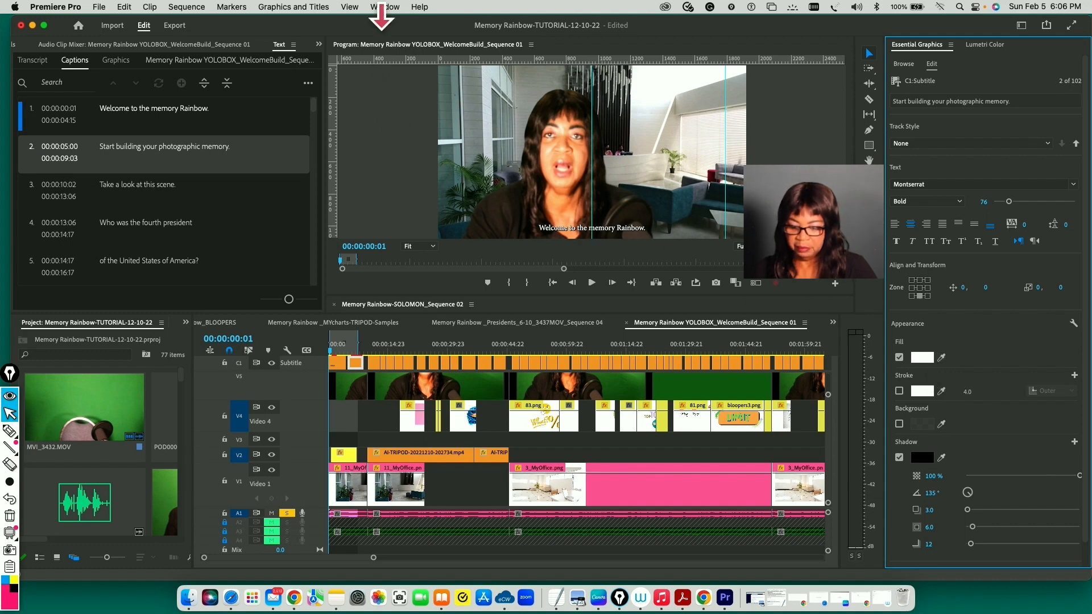
Step: Display the Libraries panel to access the saved brand colors
left_click(385, 7)
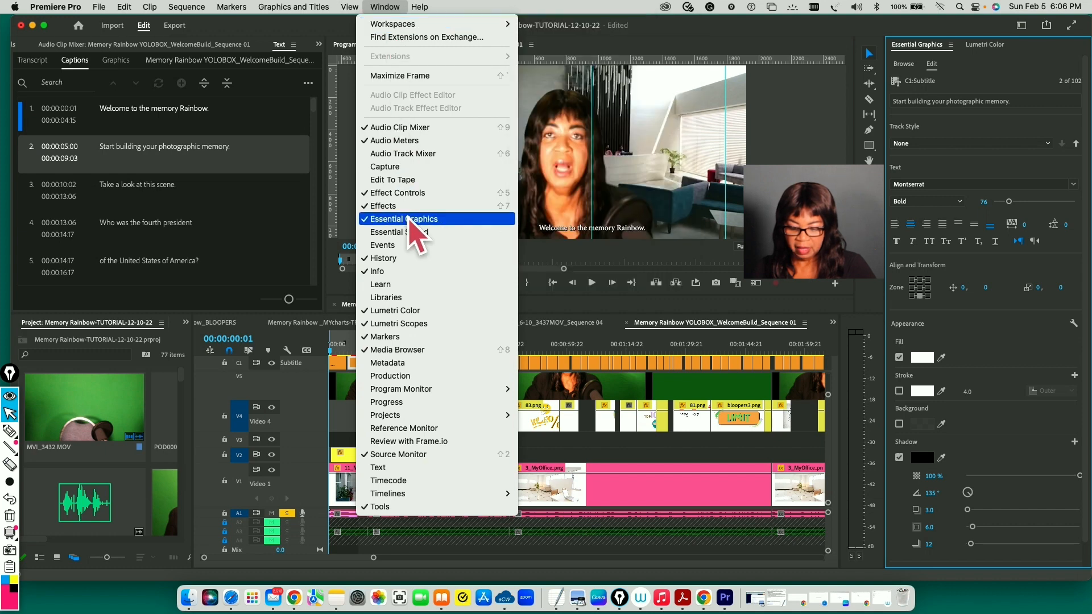
left_click(385, 297)
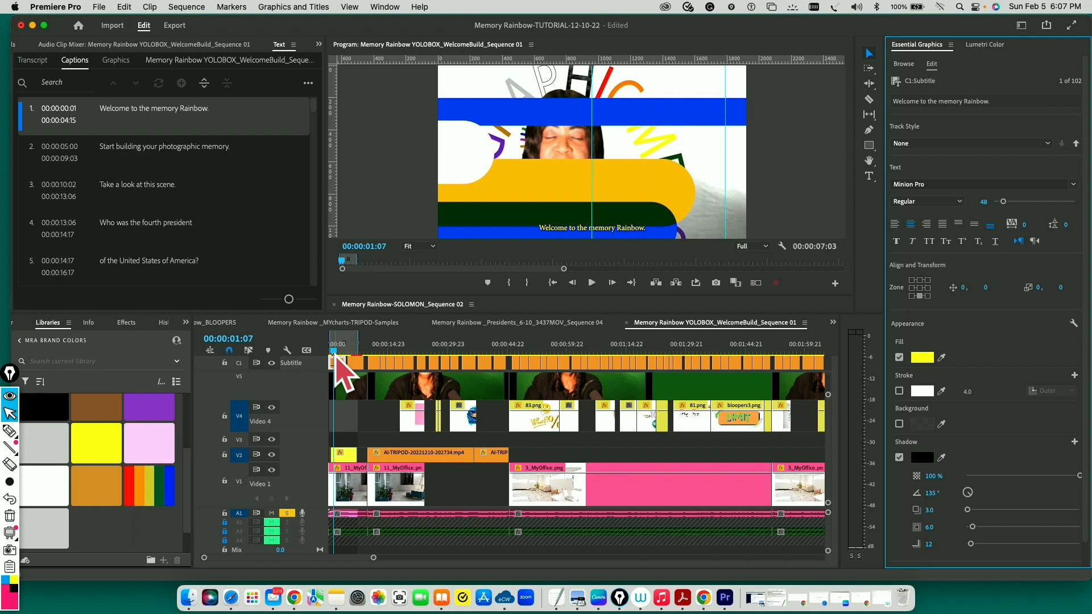
Step: Save the project and set the first caption's font size to 90
key("super+s")
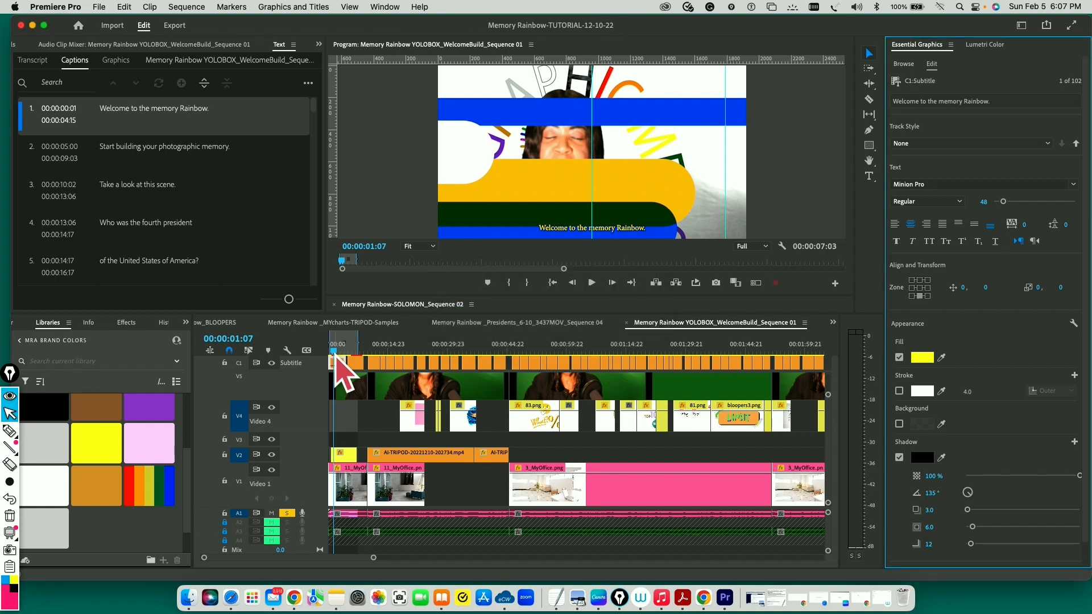
mouse_move(334, 354)
left_mouse_down()
mouse_move(363, 356)
mouse_move(327, 351)
mouse_move(354, 356)
mouse_move(338, 360)
left_mouse_up()
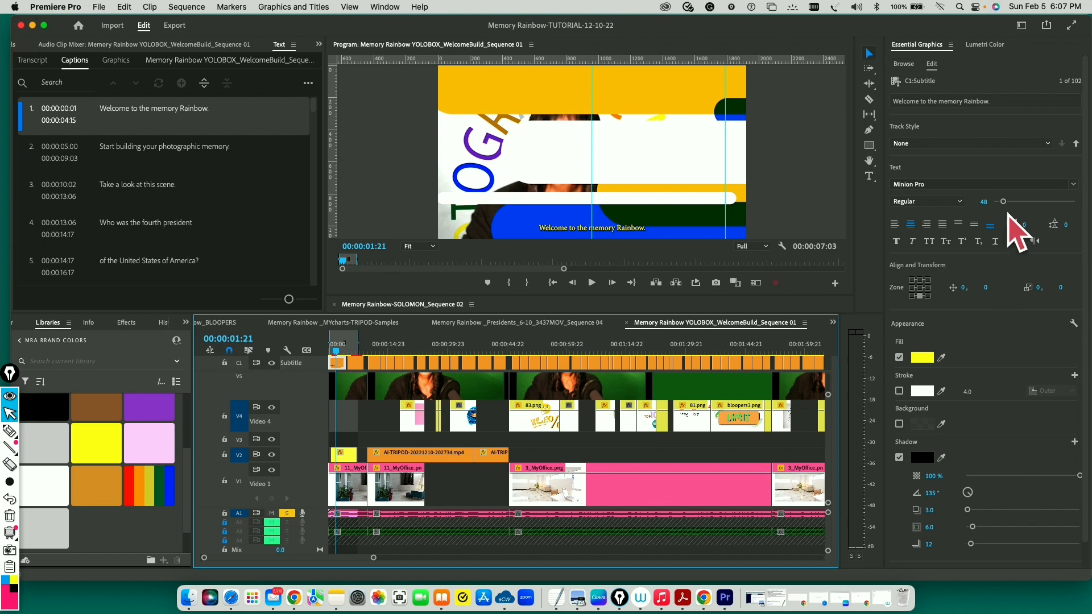
left_click_drag(1003, 202, 1011, 205)
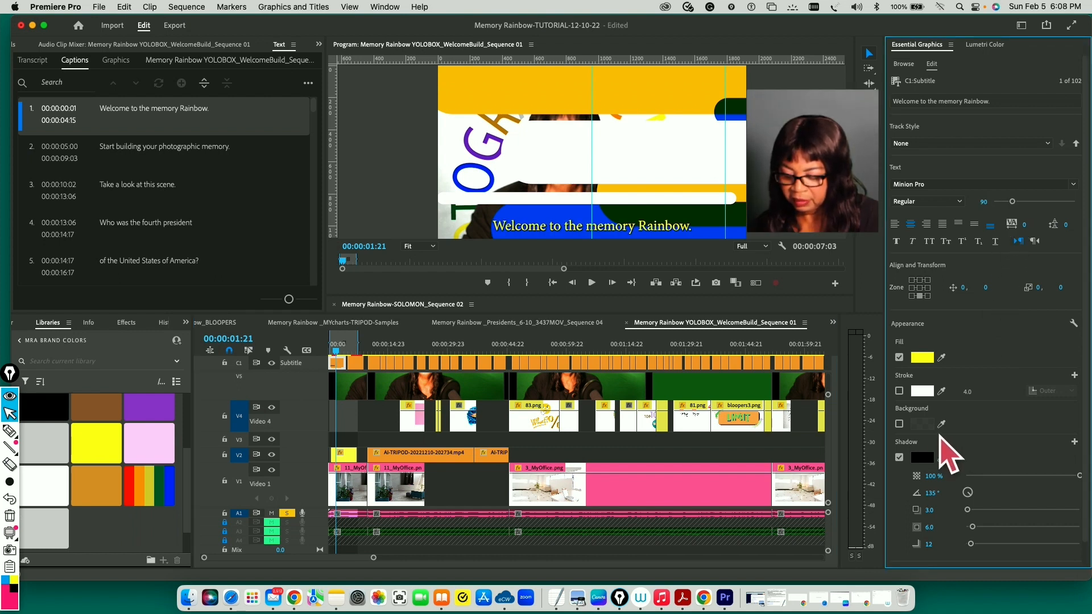
Step: Give the first caption a yellow background and a black text fill, sampled from the saved brand colors
left_click(899, 424)
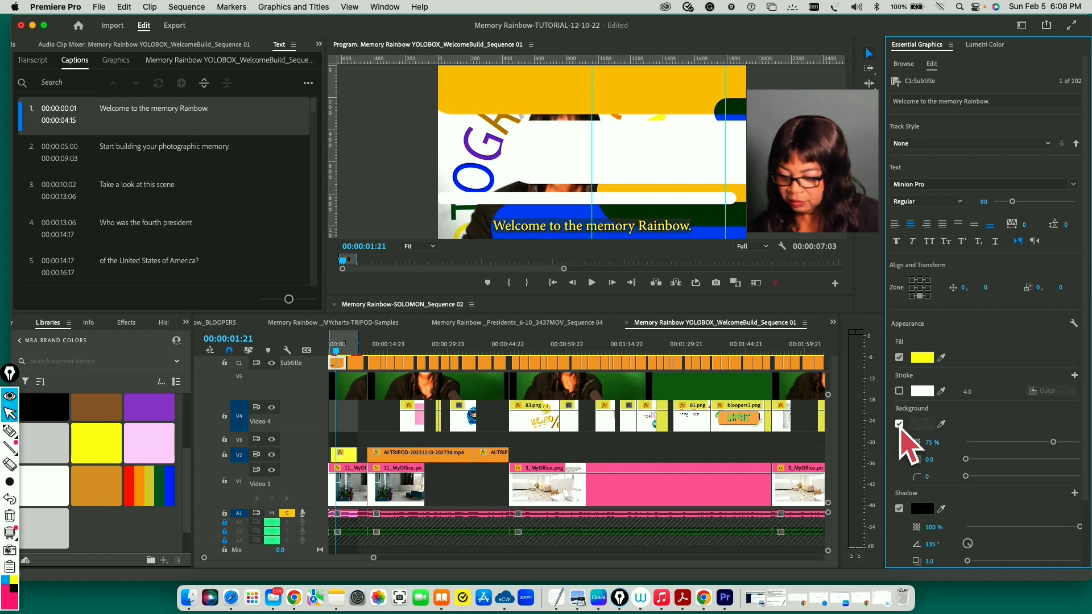
left_click(102, 450)
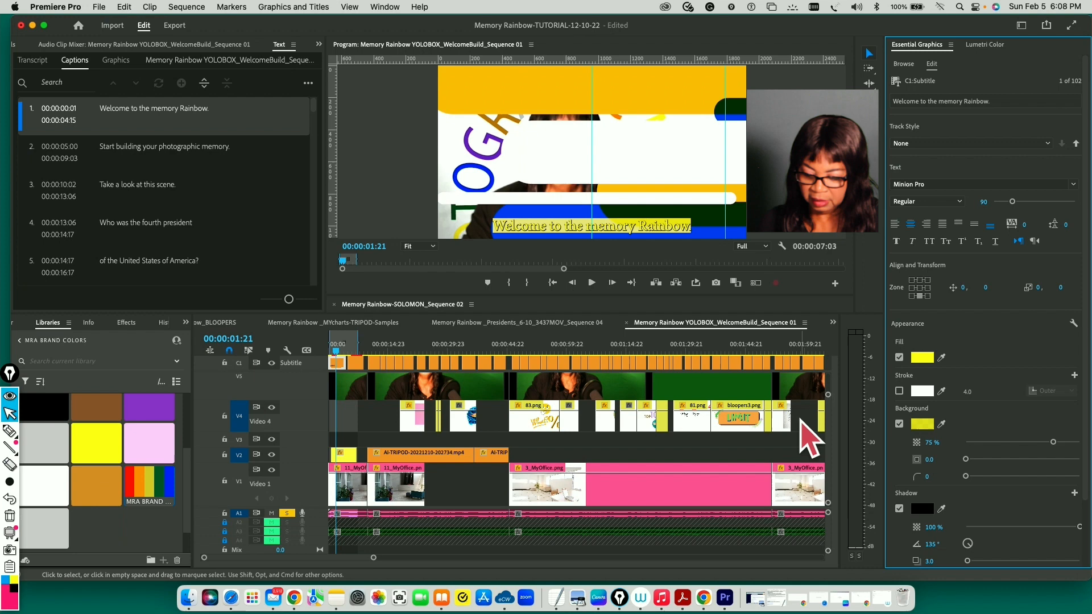
left_click(941, 357)
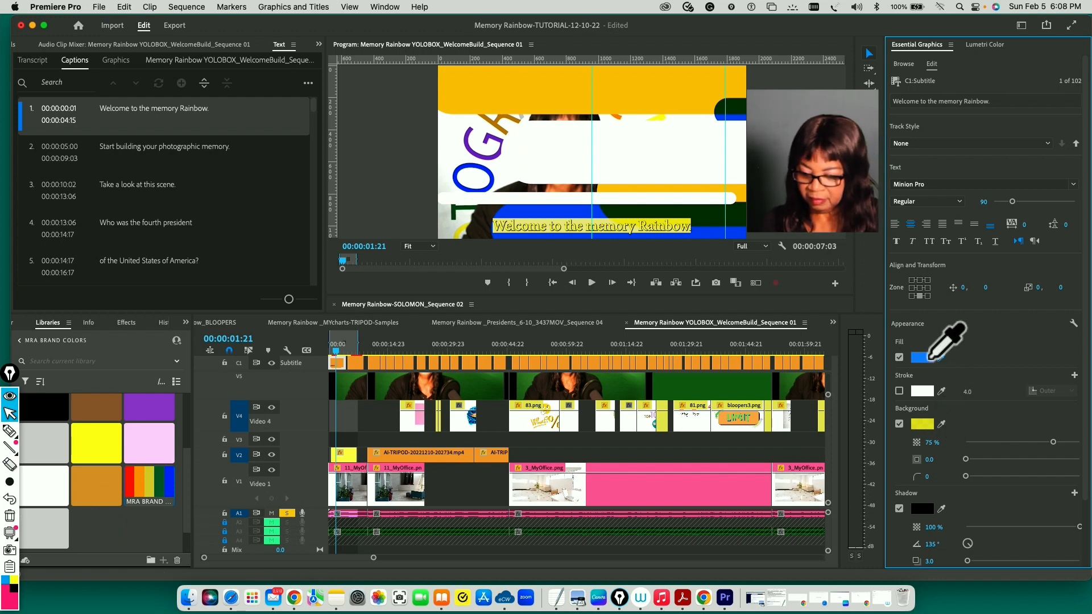
left_click(53, 411)
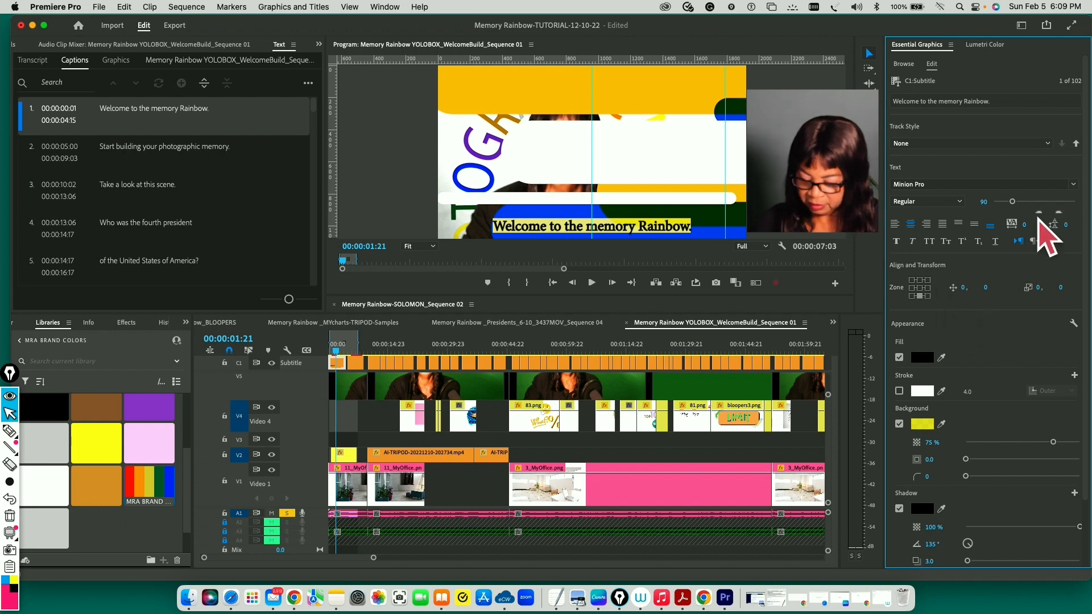
Step: Set the first caption's font to Montserrat Bold
left_click(1058, 184)
type("mont")
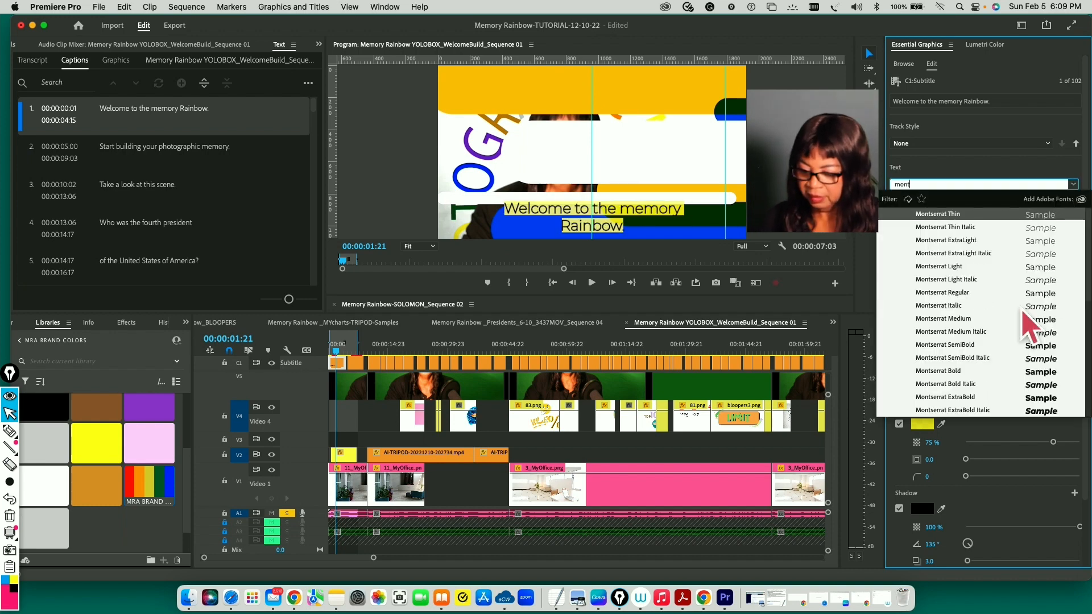
left_click(958, 371)
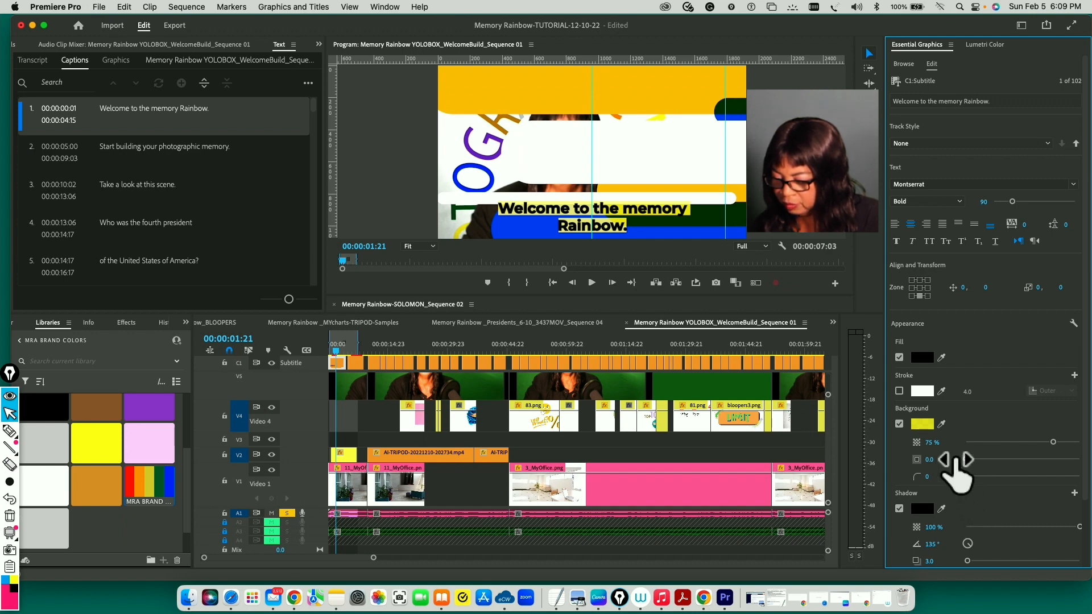
Step: Round the caption background's corners to a radius of 47 and set the background size to 17.4
left_click_drag(966, 476, 1017, 477)
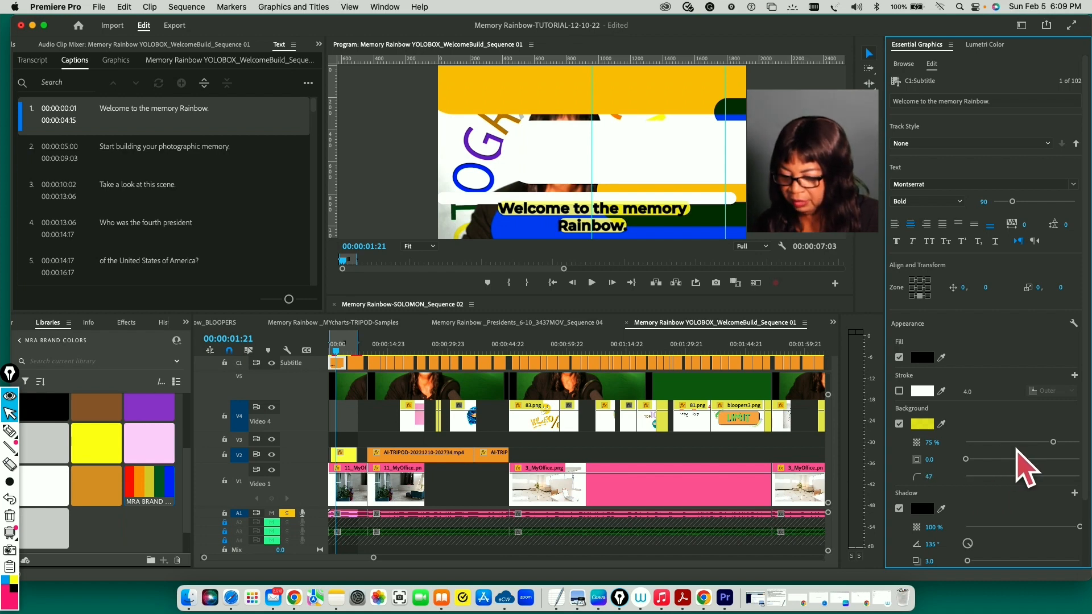
mouse_move(966, 459)
left_mouse_down()
mouse_move(1016, 457)
mouse_move(983, 453)
left_mouse_up()
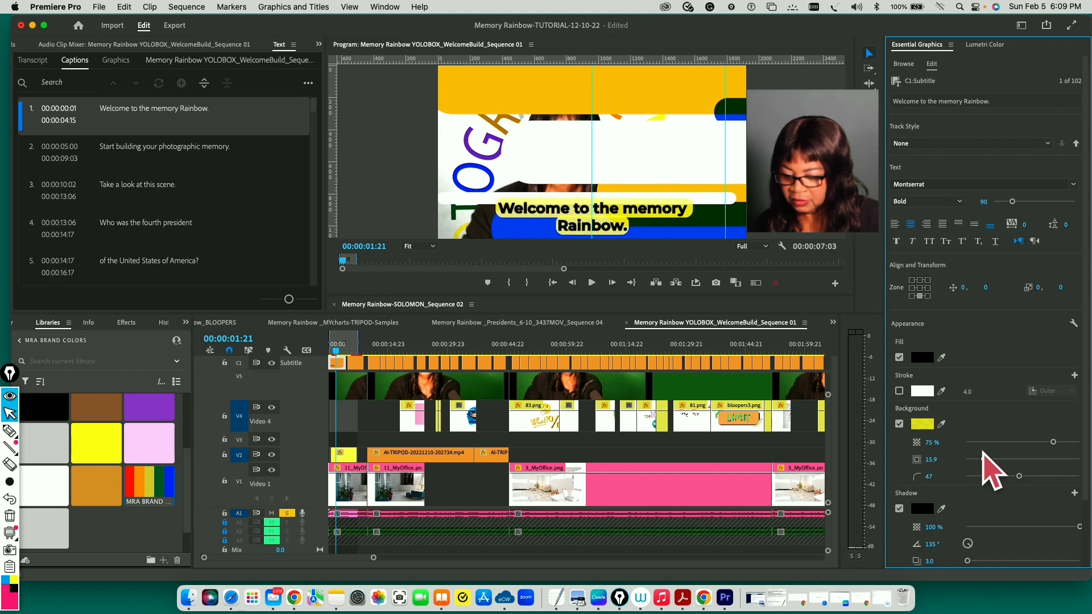
left_click_drag(983, 454, 984, 454)
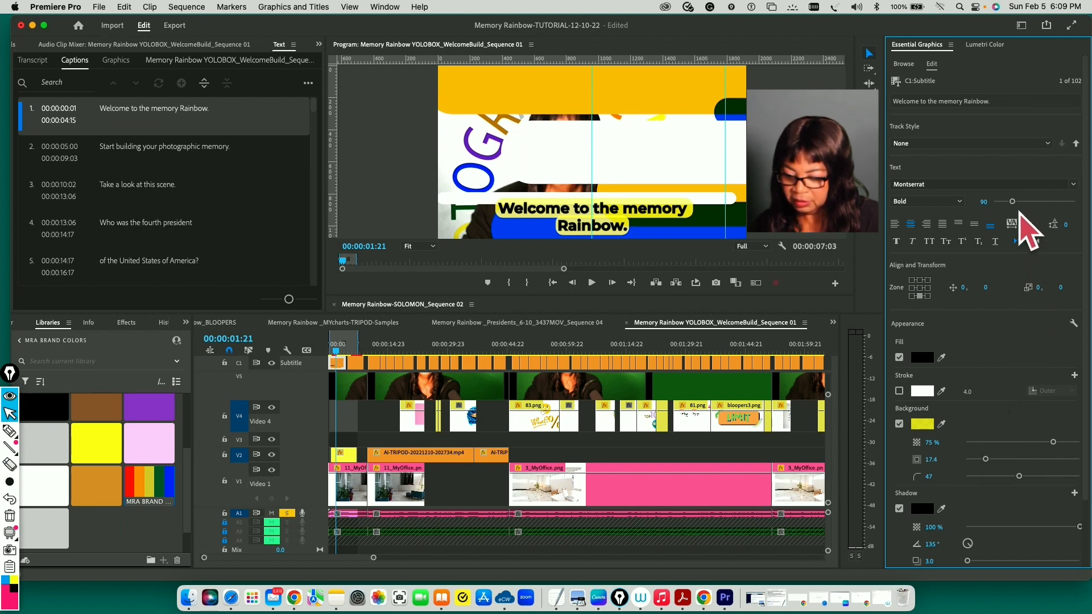
Step: Reduce the first caption's font size to 68 and move the caption to position 19, -157
left_click_drag(1012, 202, 1014, 203)
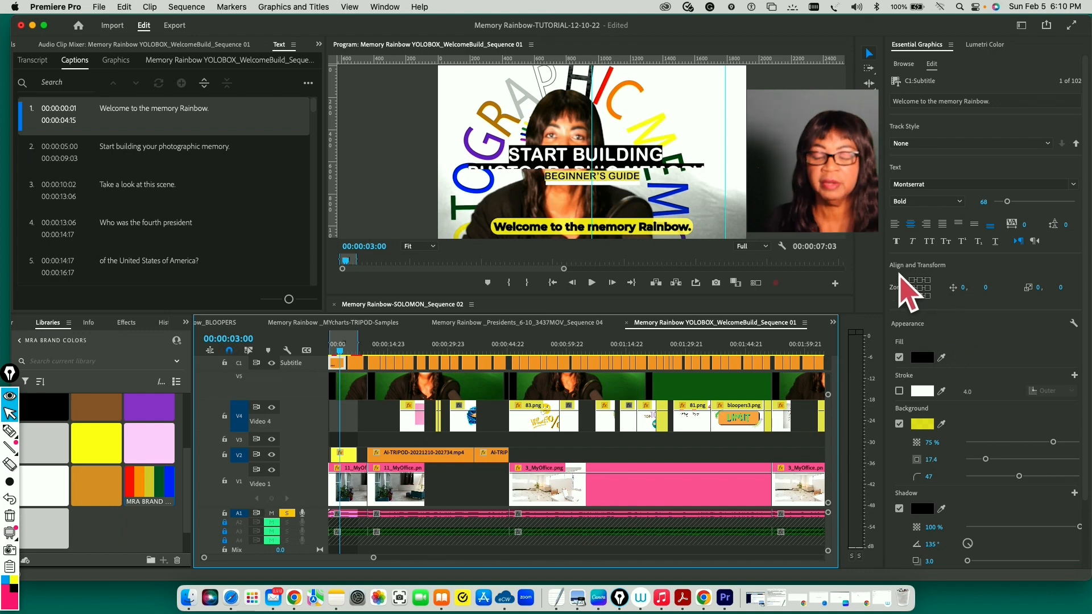
left_click(967, 292)
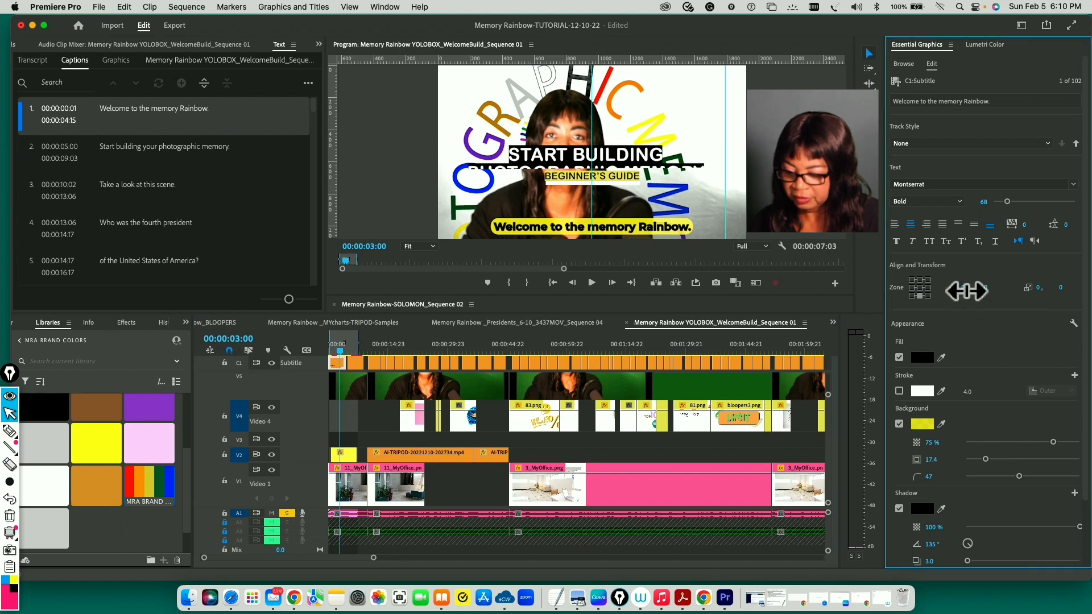
left_click_drag(958, 291, 971, 290)
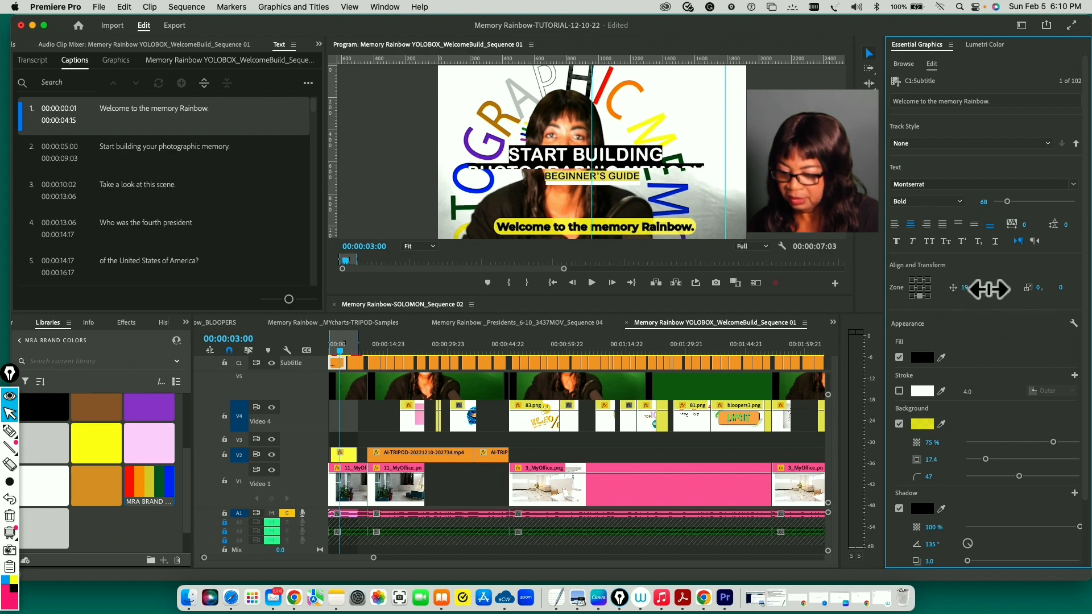
left_click_drag(998, 288, 898, 284)
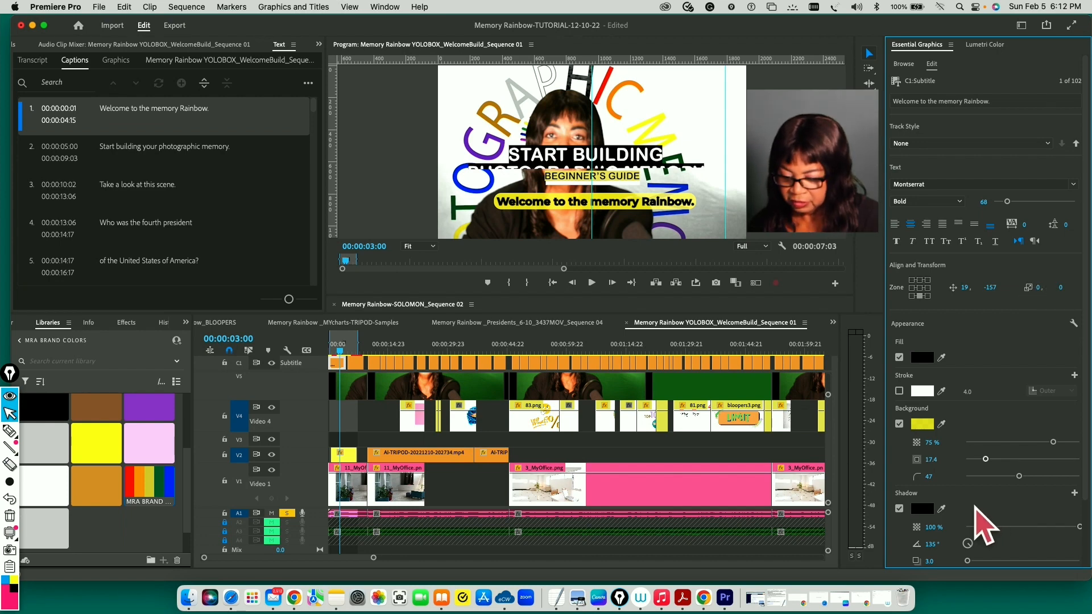
Step: Turn off the first caption's shadow, comparing the text with and without it
left_click(899, 508)
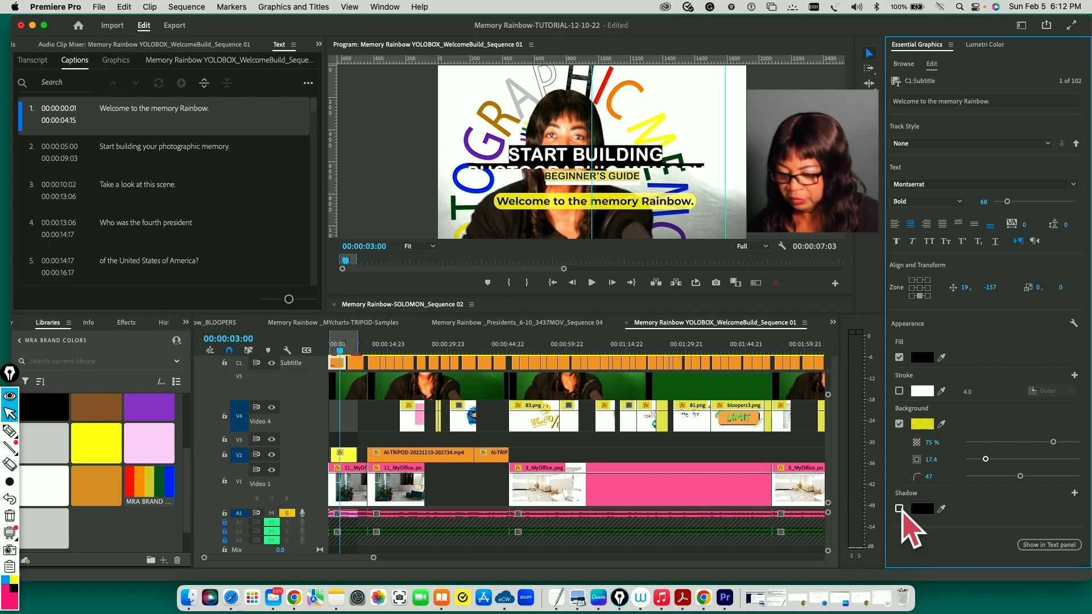
left_click(899, 509)
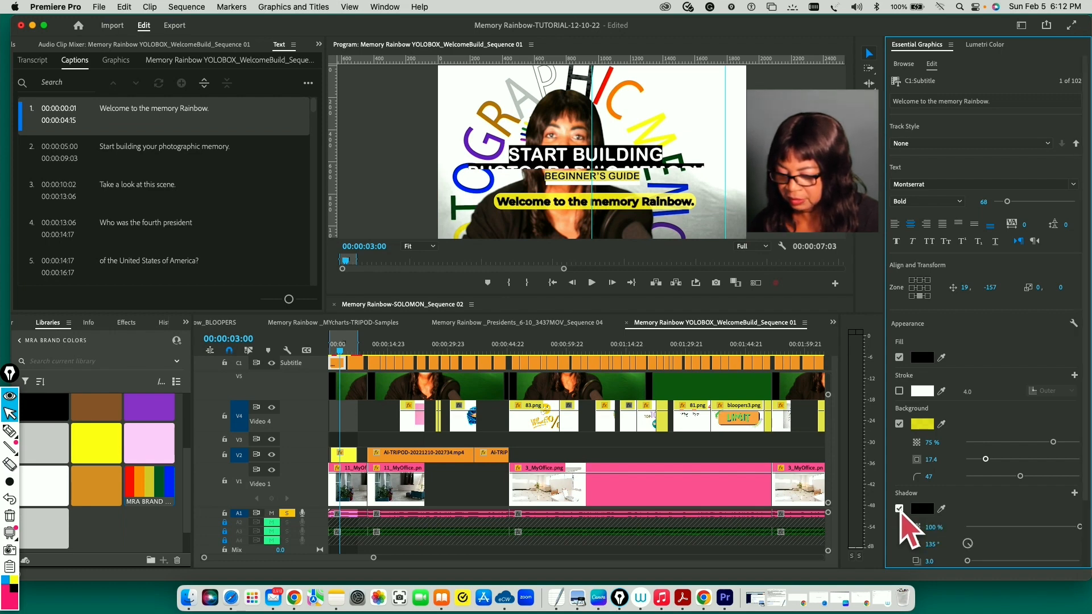
left_click(899, 508)
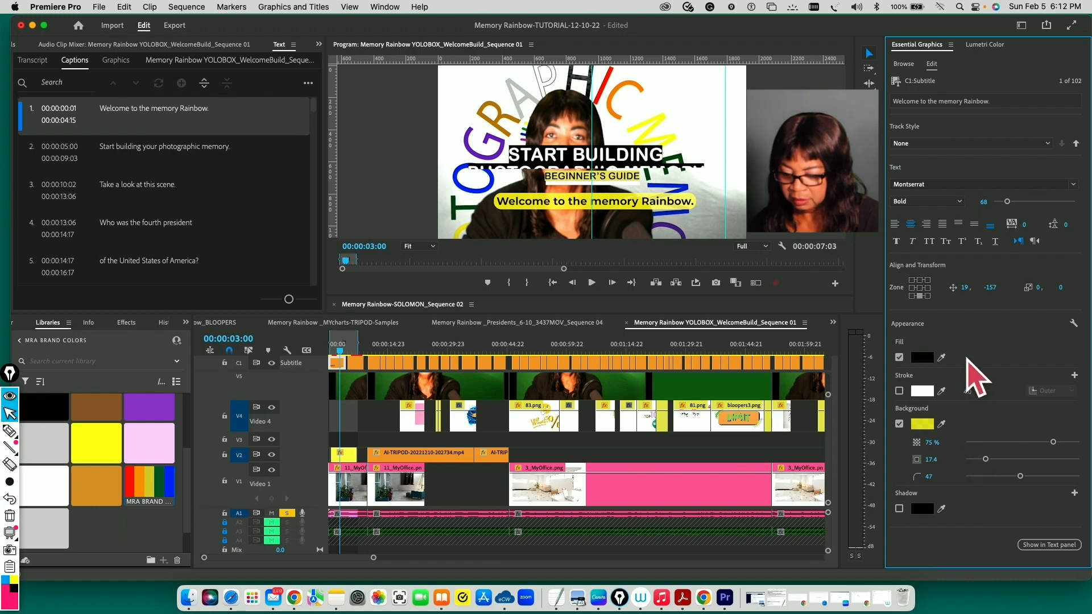
Step: Set the first caption's font size to 73 and save the project
left_click_drag(1007, 201, 1011, 202)
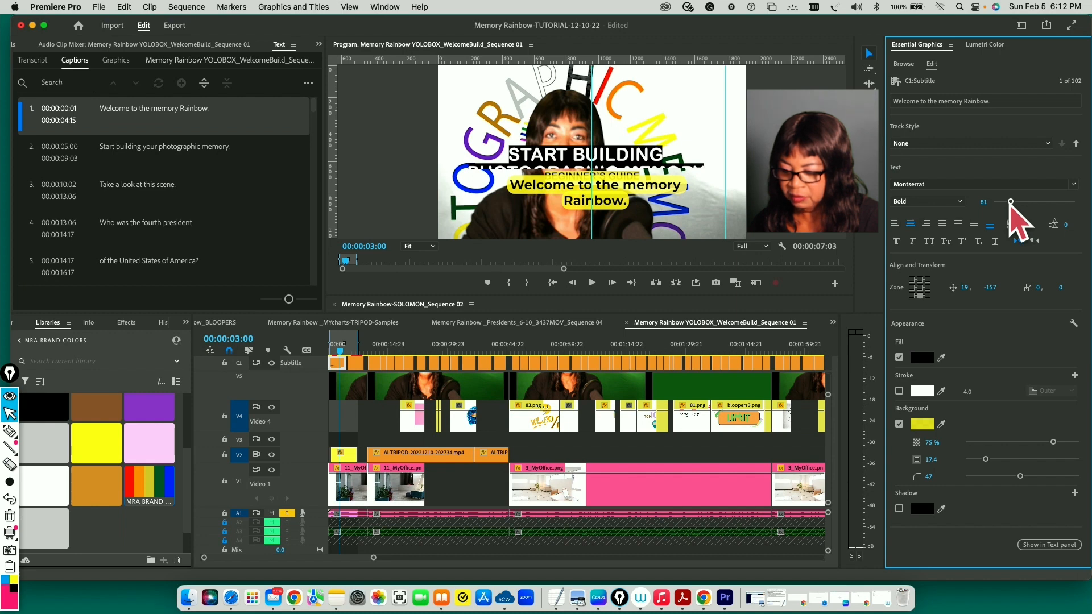
left_click_drag(1010, 202, 993, 203)
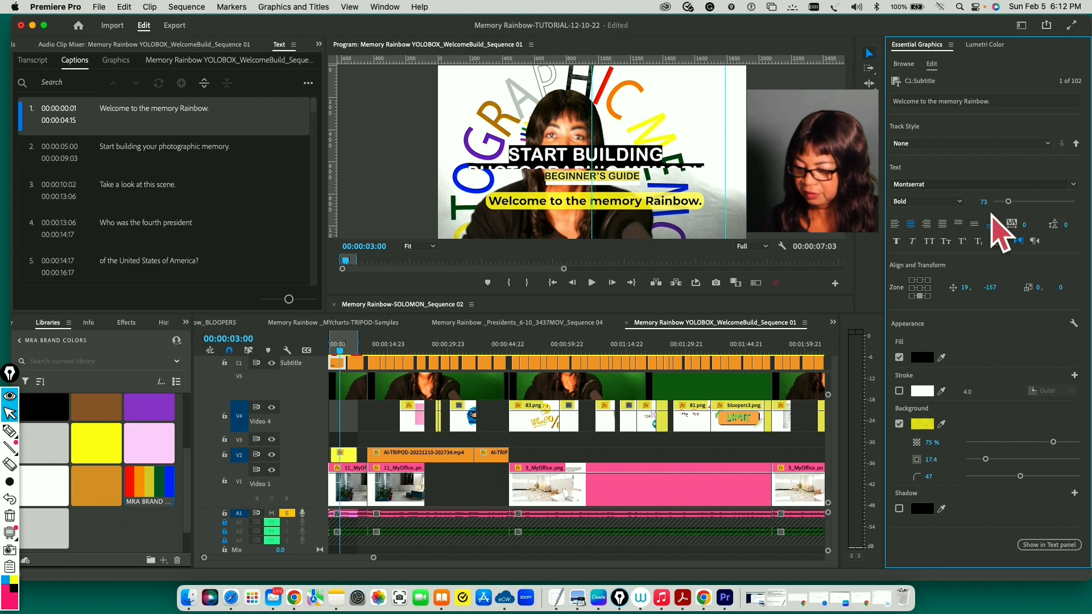
key("super+s")
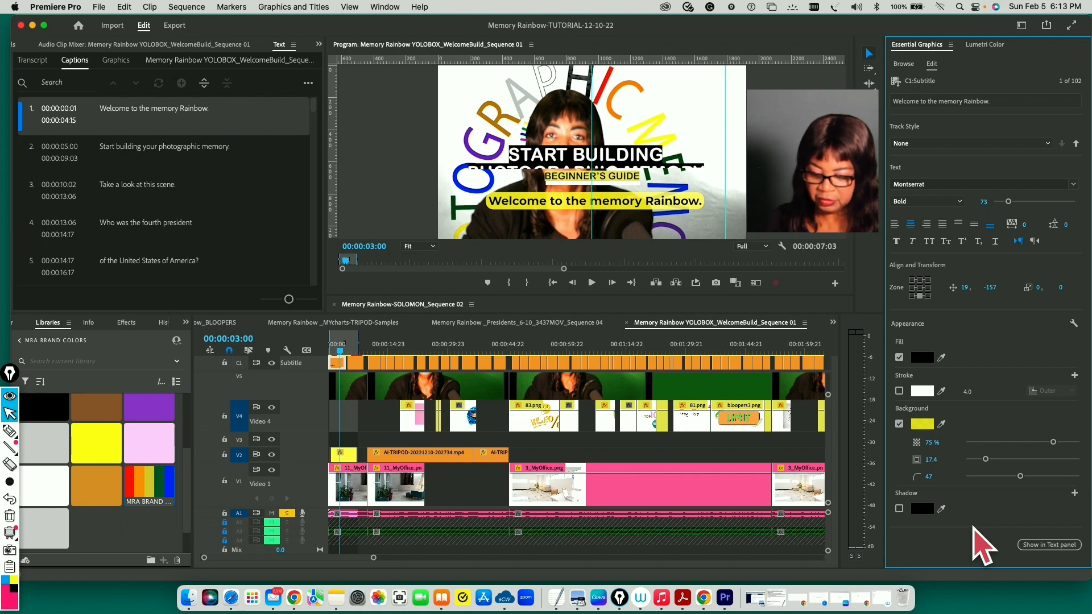
Step: Create a track style named Montserrat_Bold_MR_Part1 from the first caption's formatting
left_click_drag(418, 348, 341, 357)
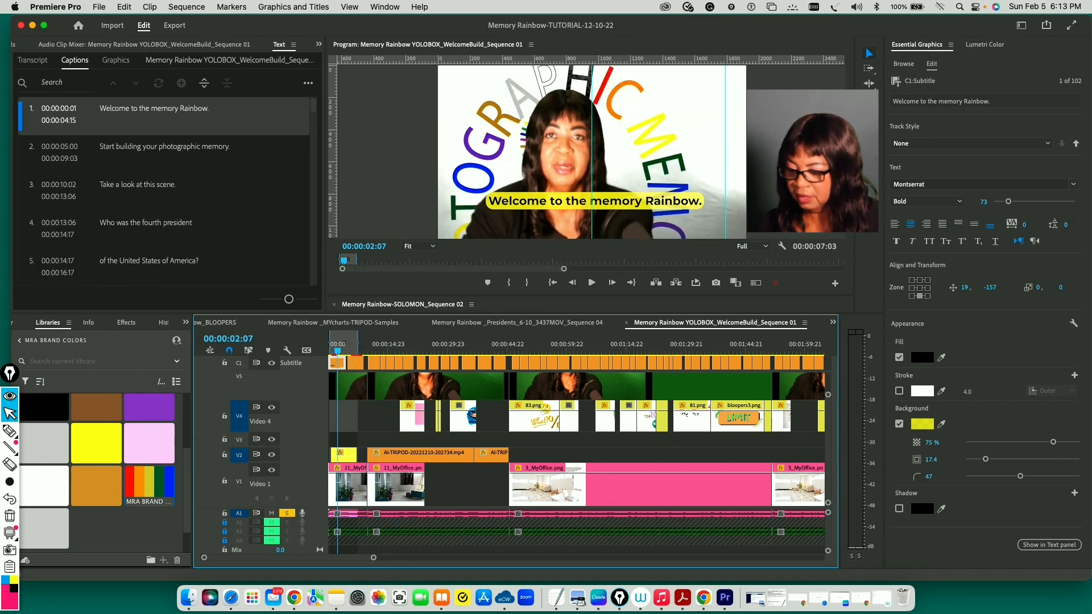
left_click(1048, 143)
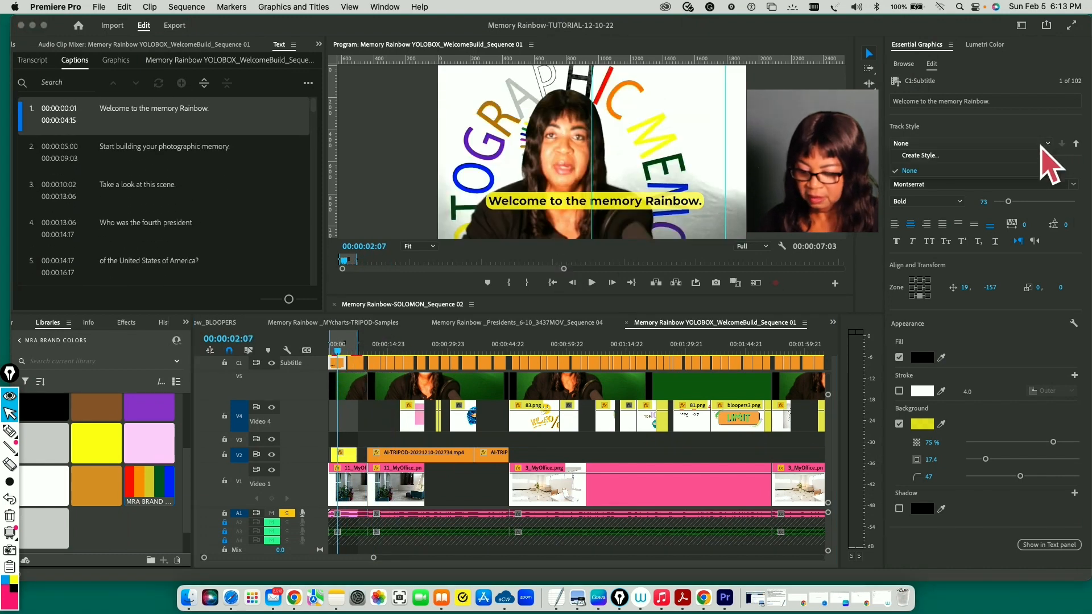
left_click(969, 157)
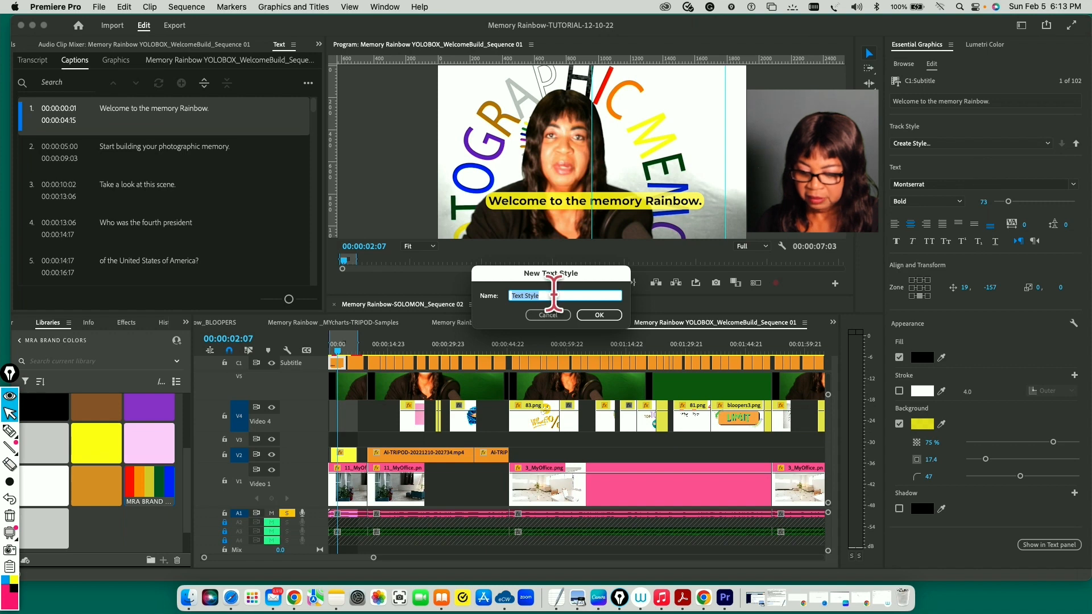
type("Montsee")
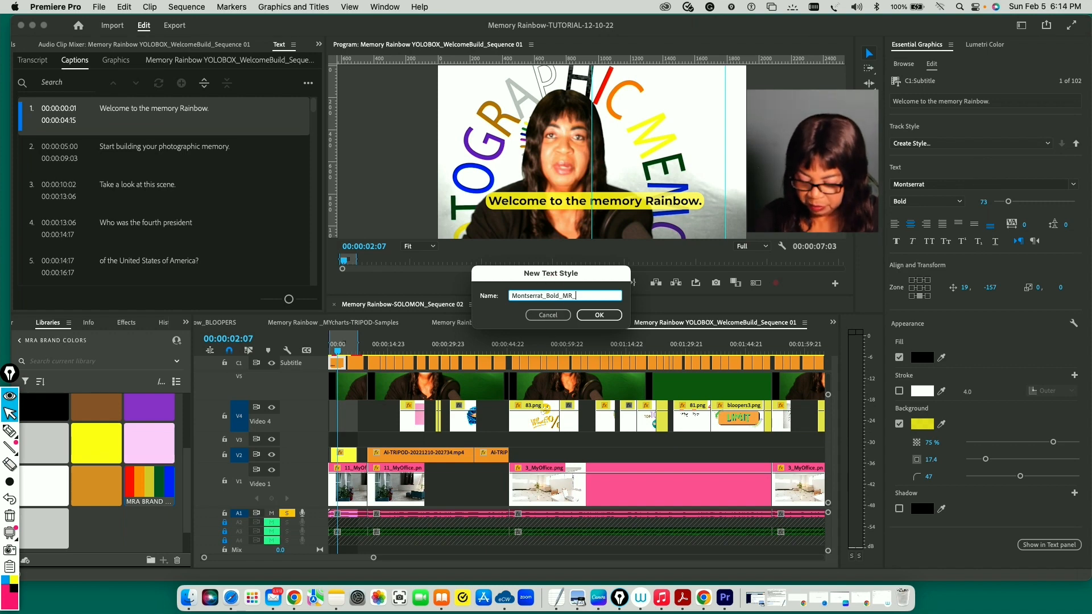
type("rat_Bold_MR_Part1")
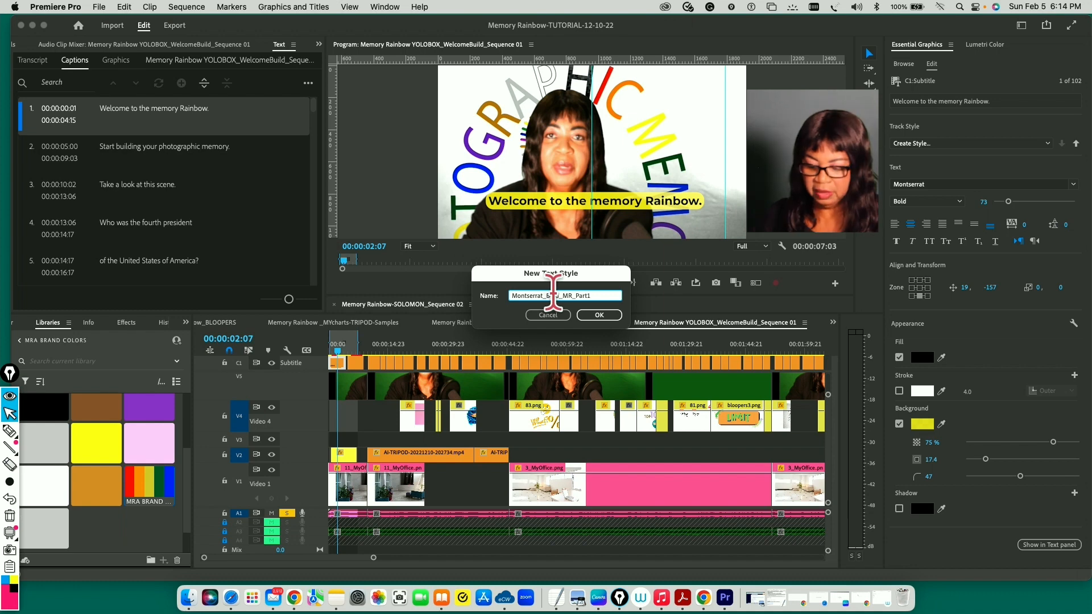
left_click(599, 315)
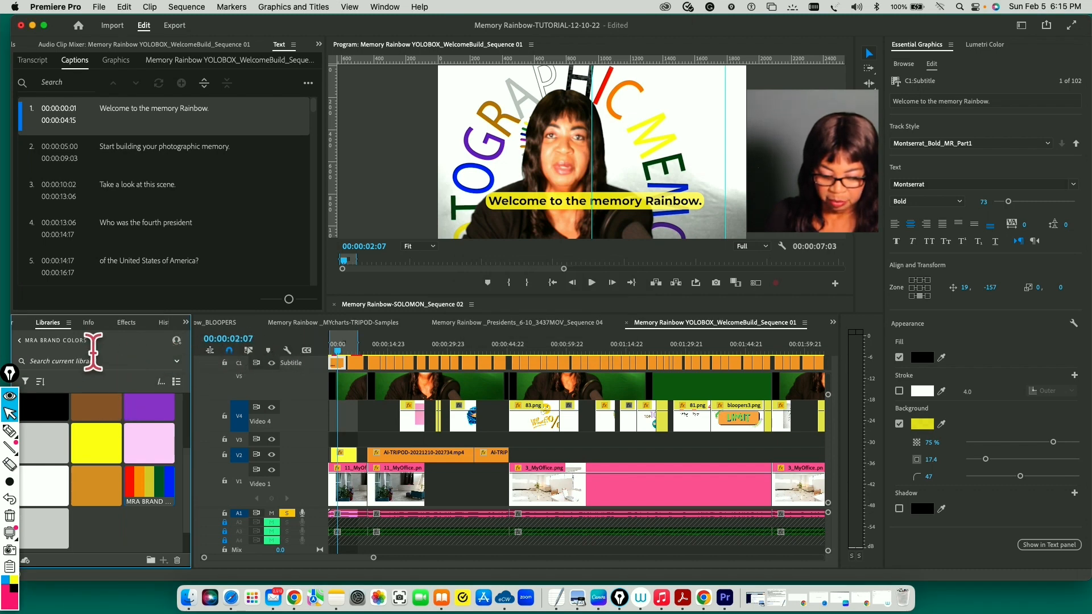
Step: Display the saved Montserrat_Bold_MR_Part1 style among the project items and enlarge the Program monitor
left_click(185, 322)
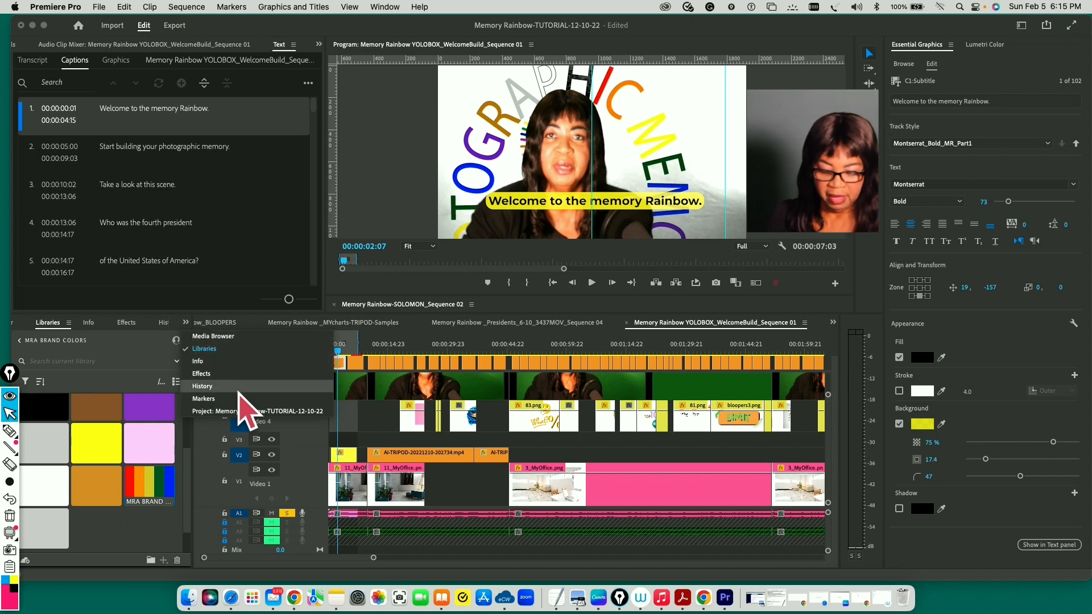
left_click(209, 411)
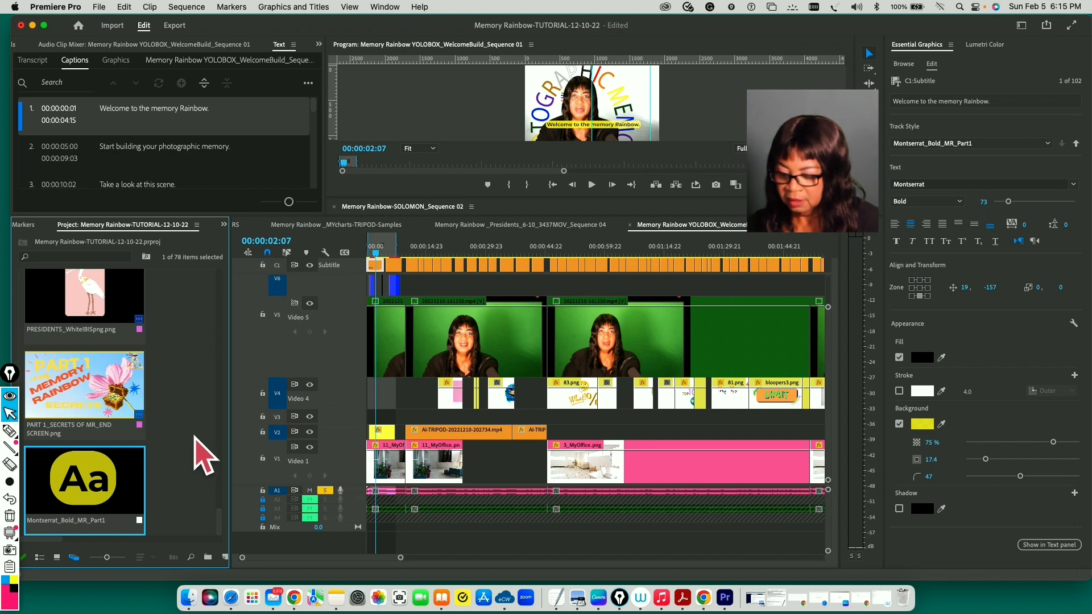
mouse_move(392, 250)
left_mouse_down()
mouse_move(695, 256)
mouse_move(378, 257)
left_mouse_up()
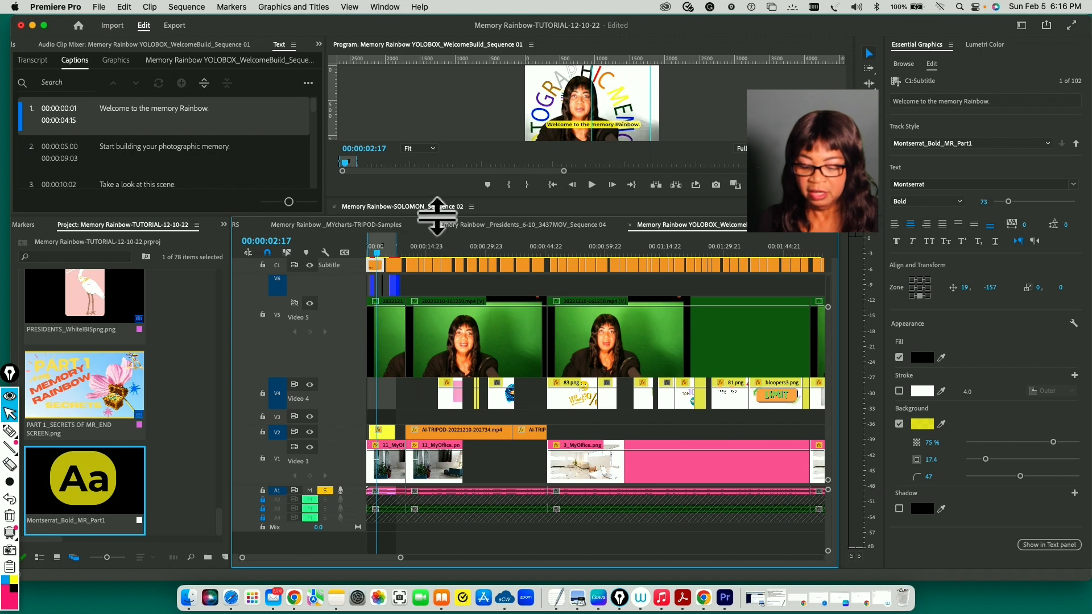
left_click_drag(437, 216, 432, 283)
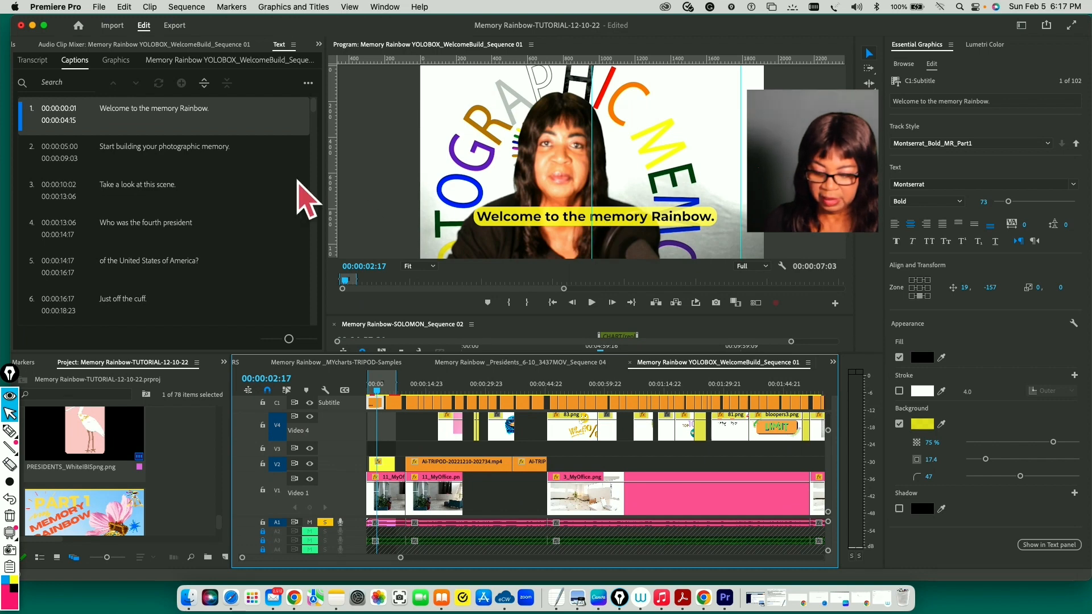
Step: Correct the first caption's text to "Welcome to the Memory Rainbow." and select the second caption
left_click(602, 220)
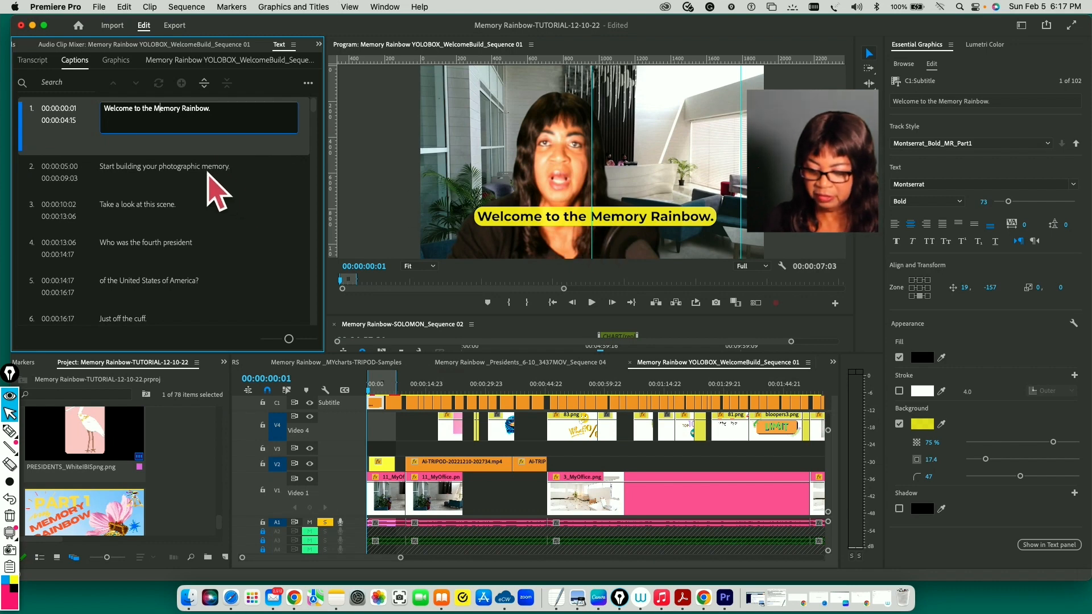
key("Escape")
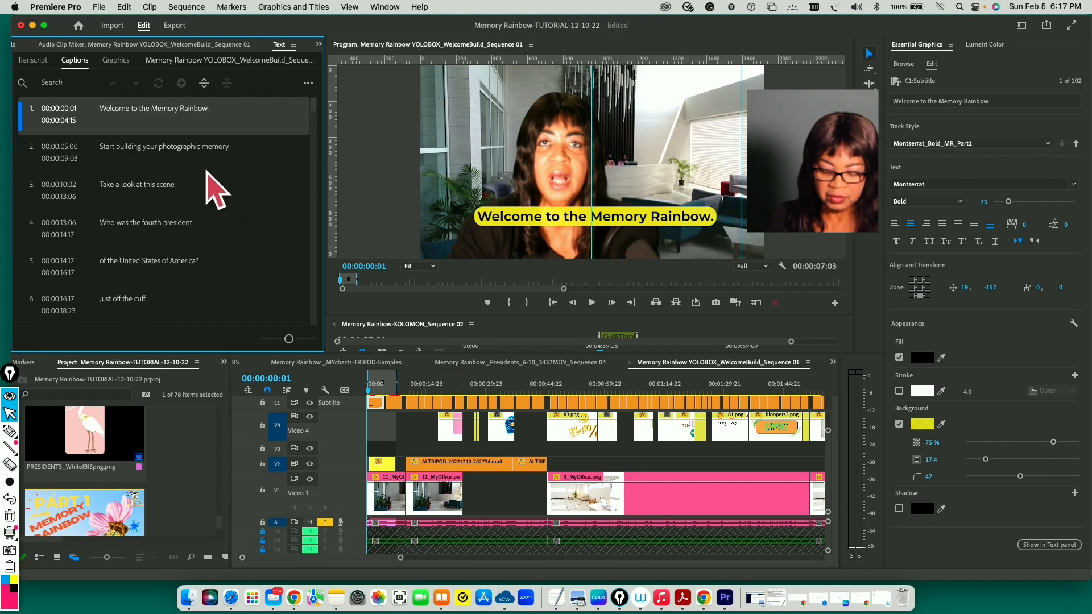
left_click(176, 153)
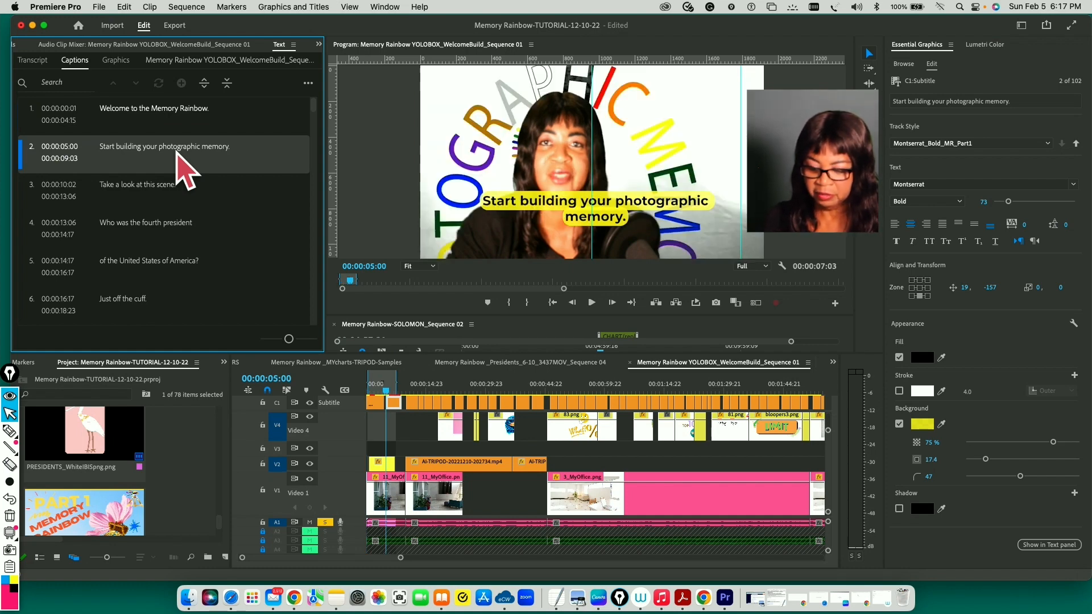
Step: Review captions 3 through 8 one by one against the picture
left_click(165, 195)
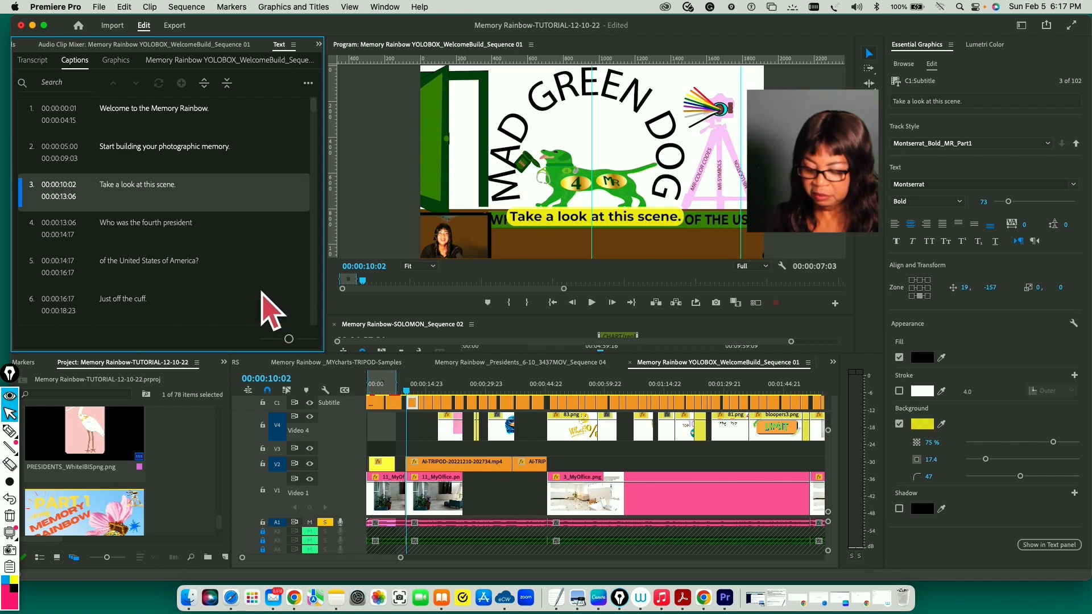
left_click(160, 226)
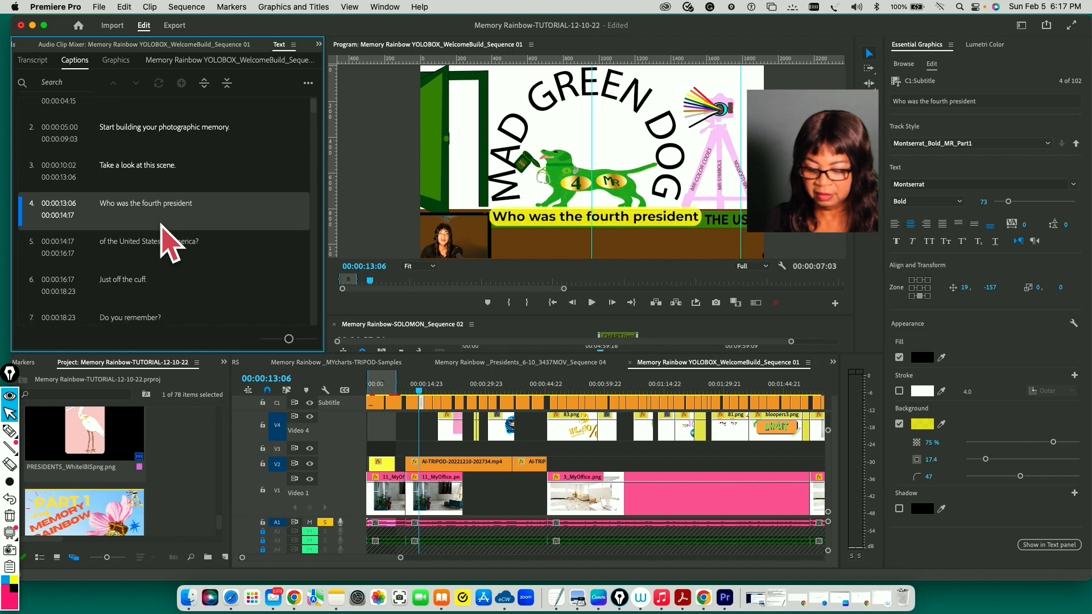
left_click(154, 163)
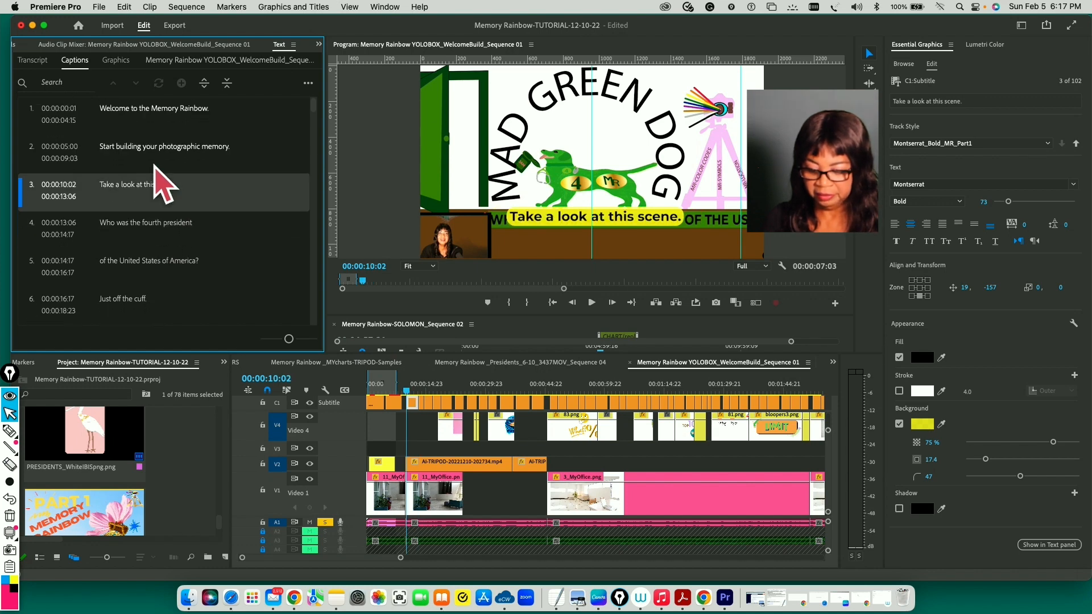
left_click(178, 226)
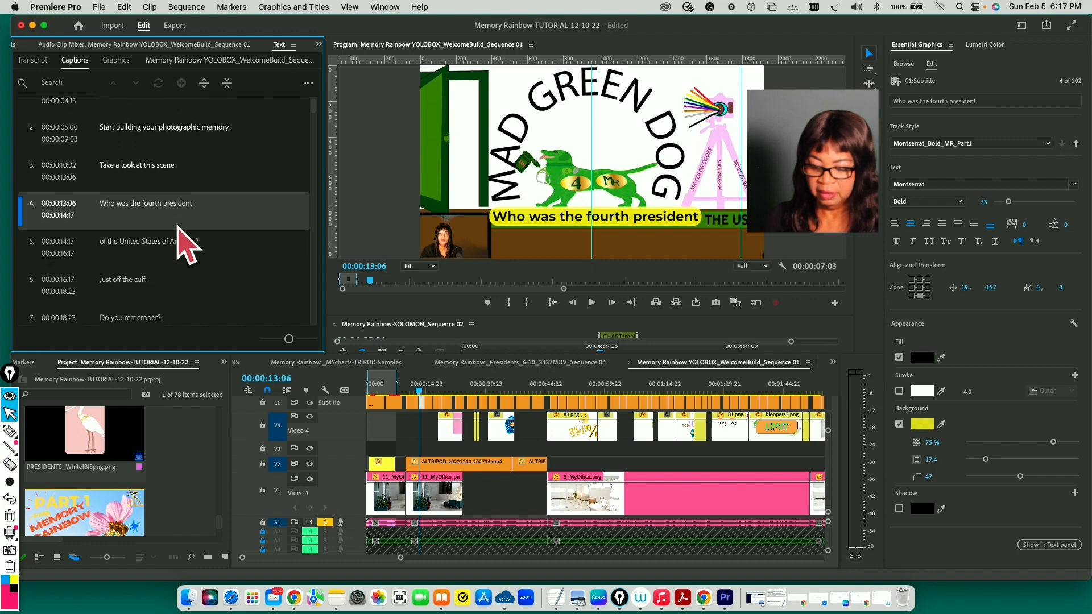
left_click(170, 244)
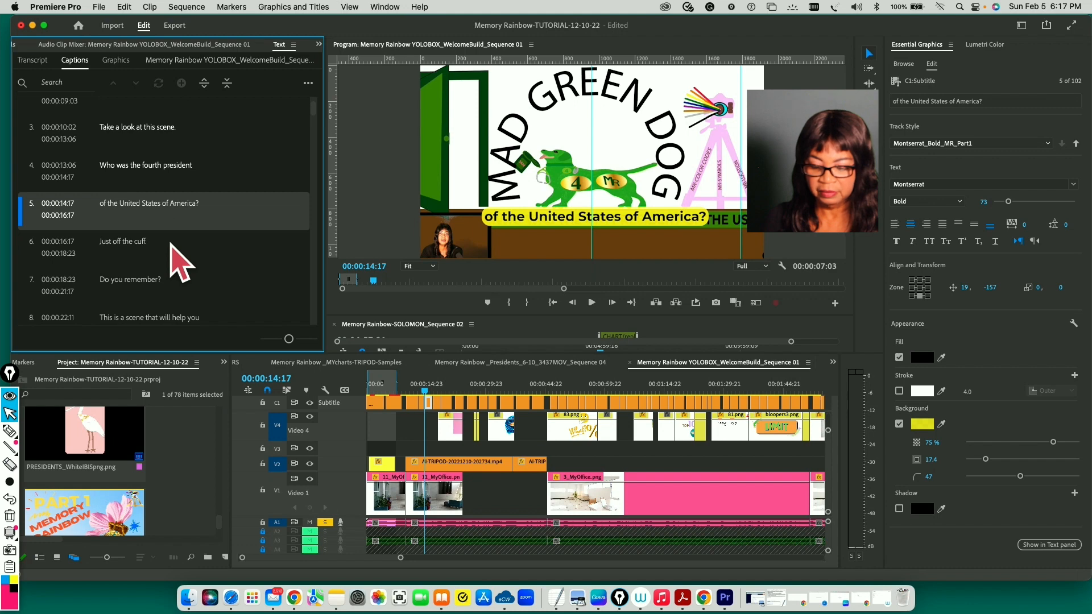
left_click(157, 245)
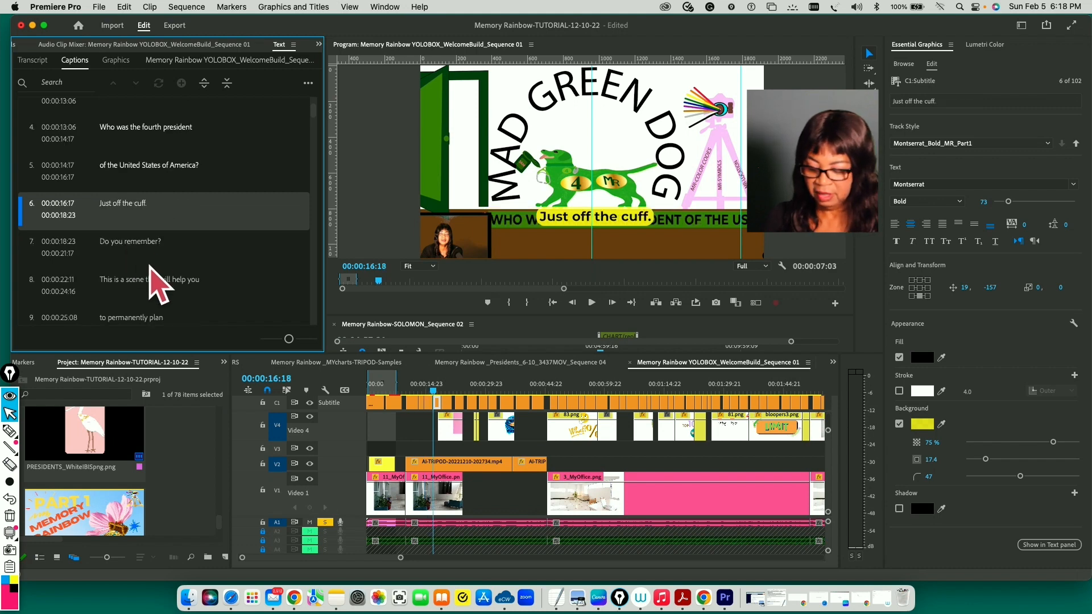
left_click(148, 243)
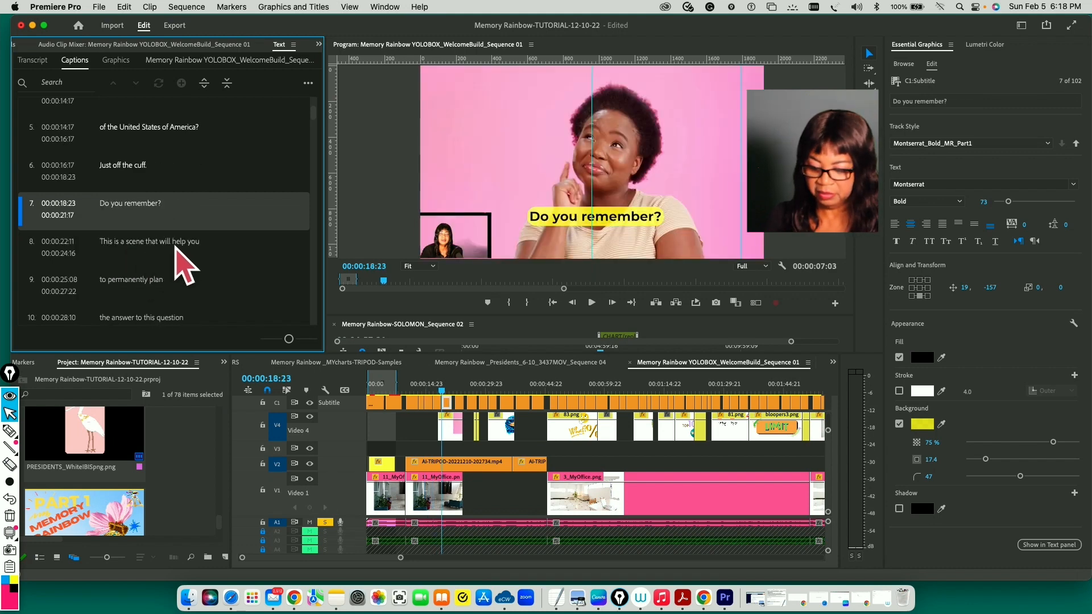
left_click(175, 246)
Step: Correct caption 9's text to "to permanently plant" and check the captions that follow it up to caption 12
left_click(154, 261)
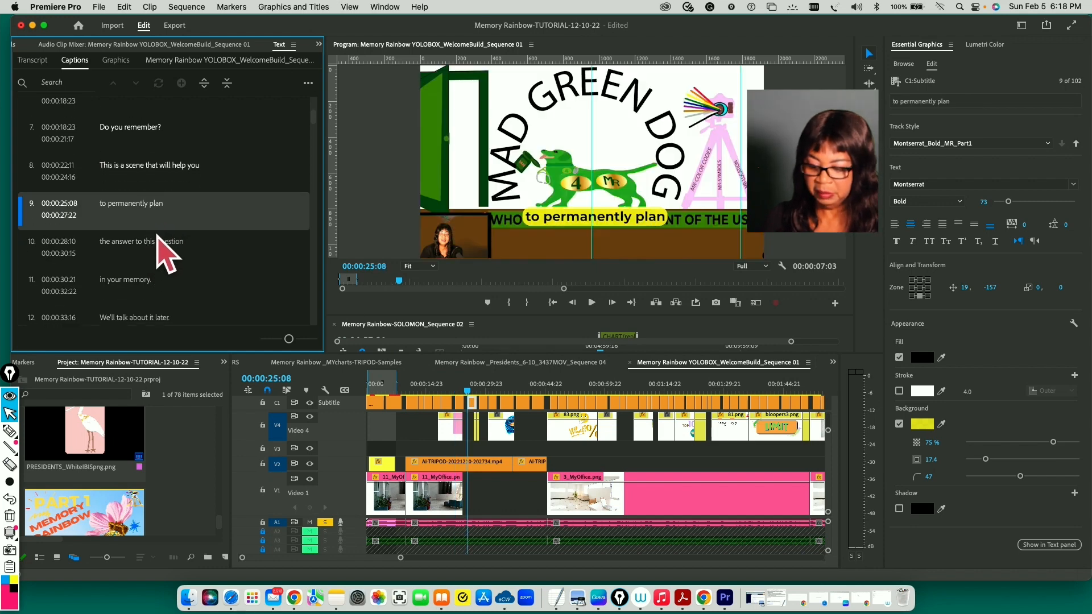
double_click(166, 203)
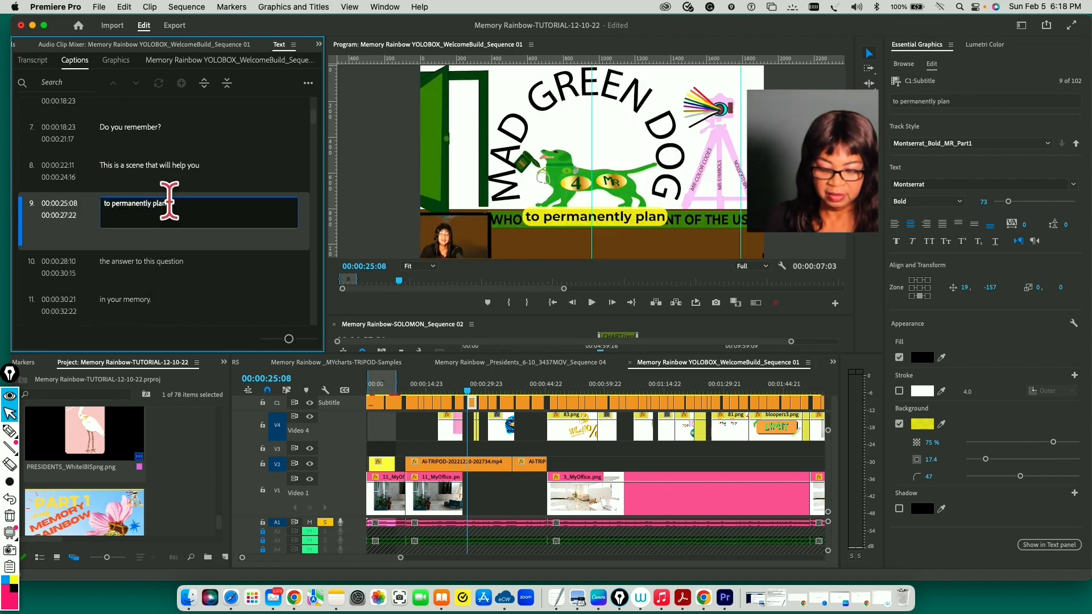
key("BackSpace")
key("BackSpace")
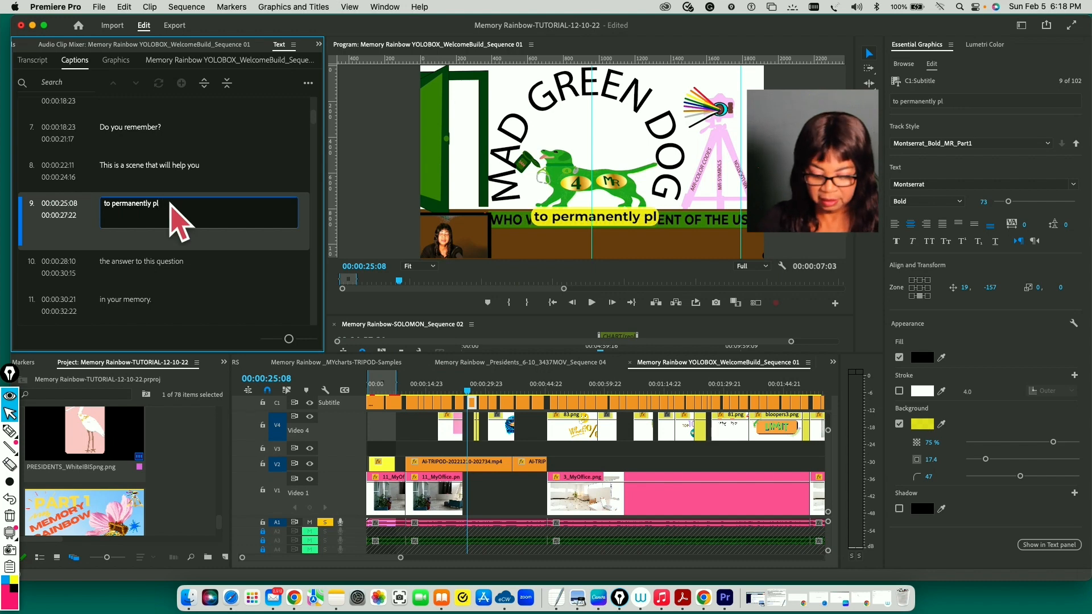
type("ant")
left_click(159, 261)
left_click(143, 243)
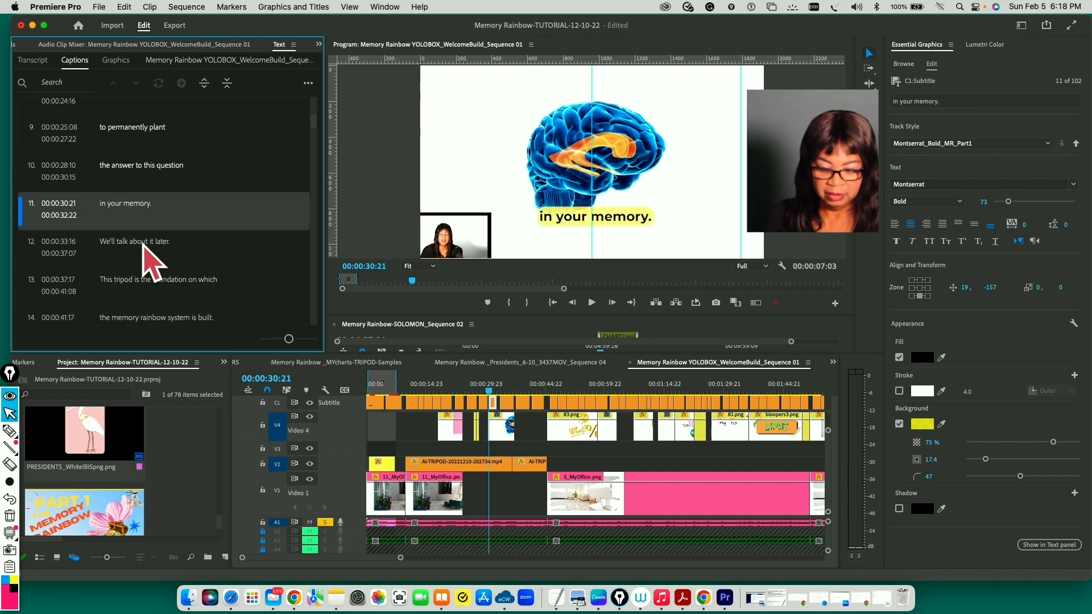
left_click(151, 241)
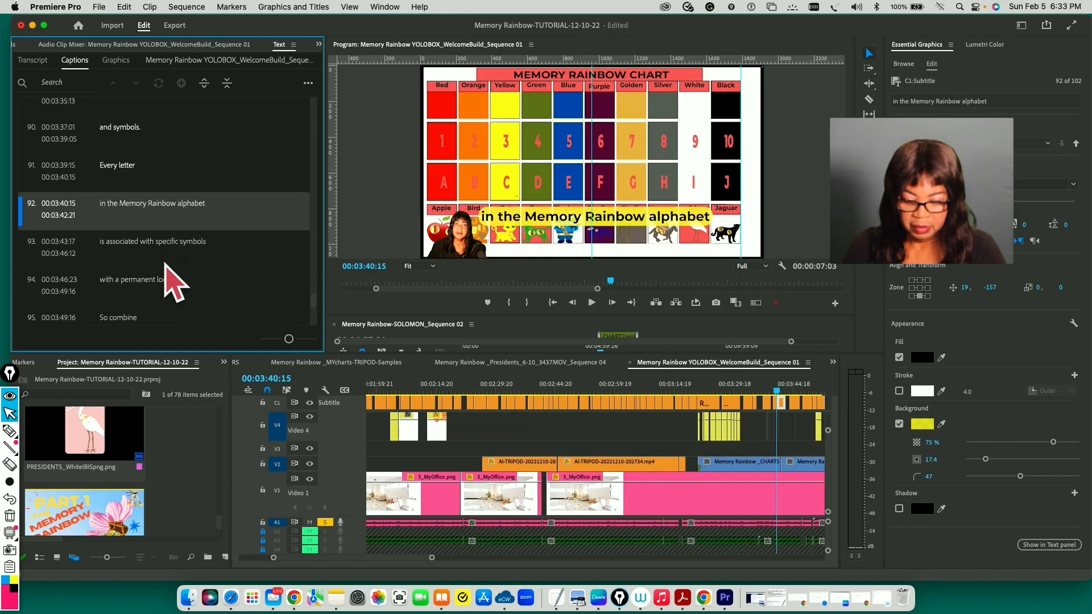
Step: Correct caption 94's text to "and with a permanent location."
left_click(172, 244)
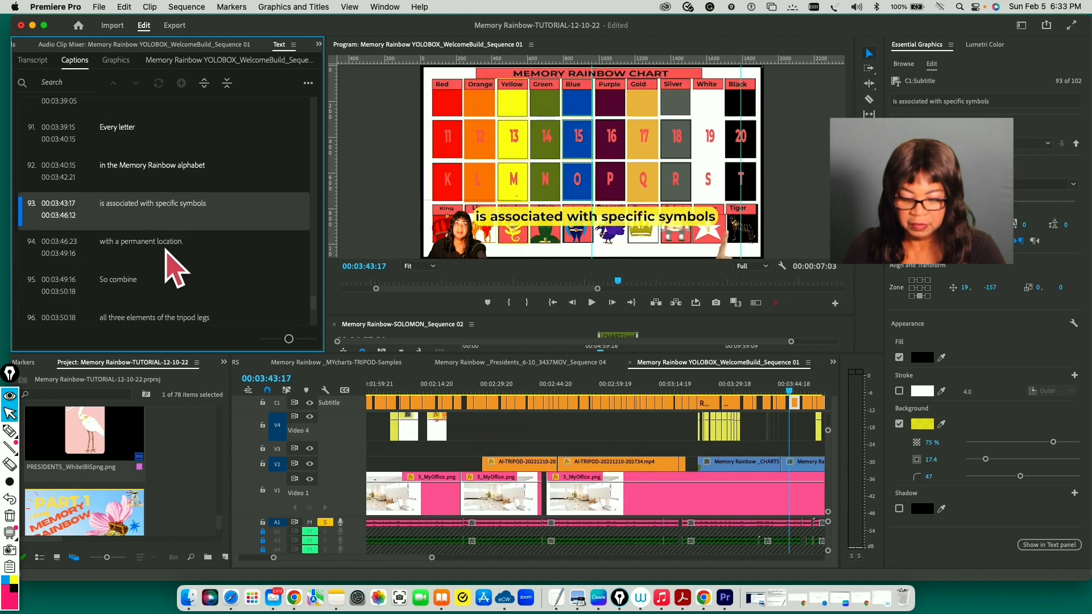
left_click(171, 251)
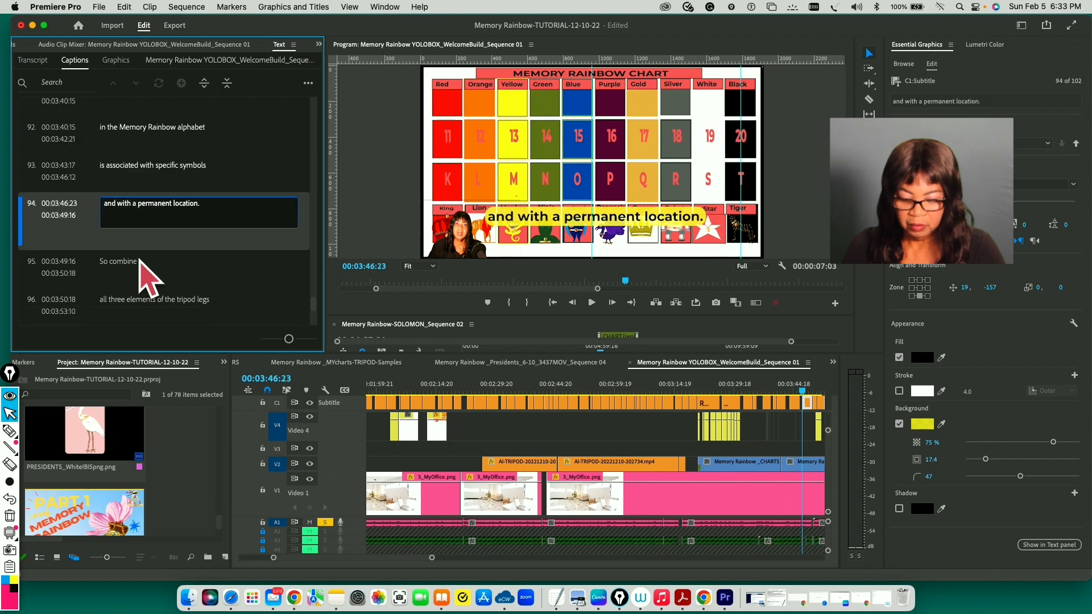
left_click(126, 247)
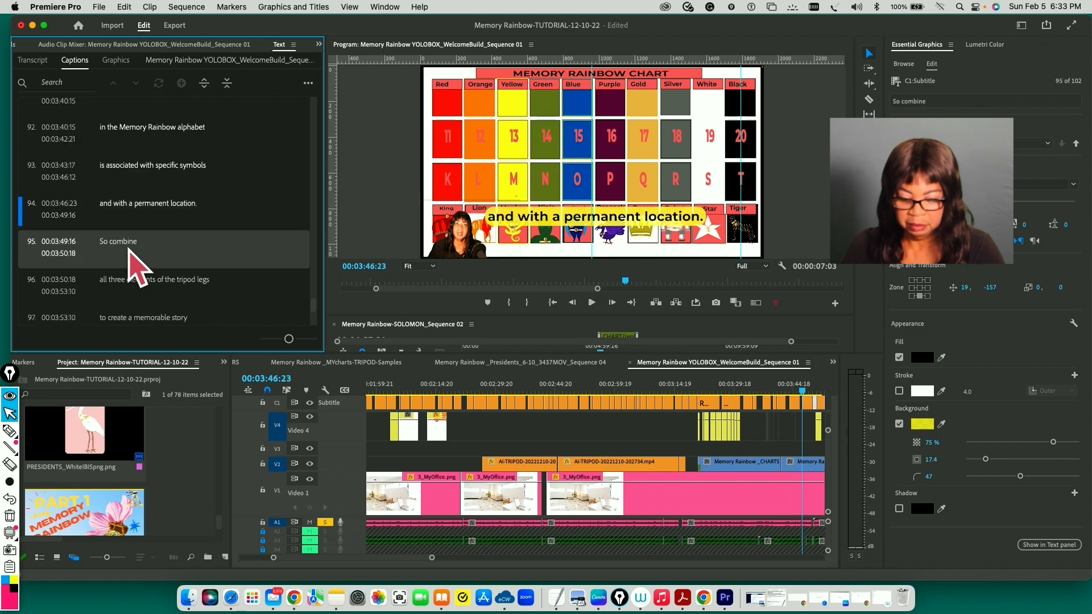
Step: Review captions 96 through 102 in order and save the project
left_click(148, 242)
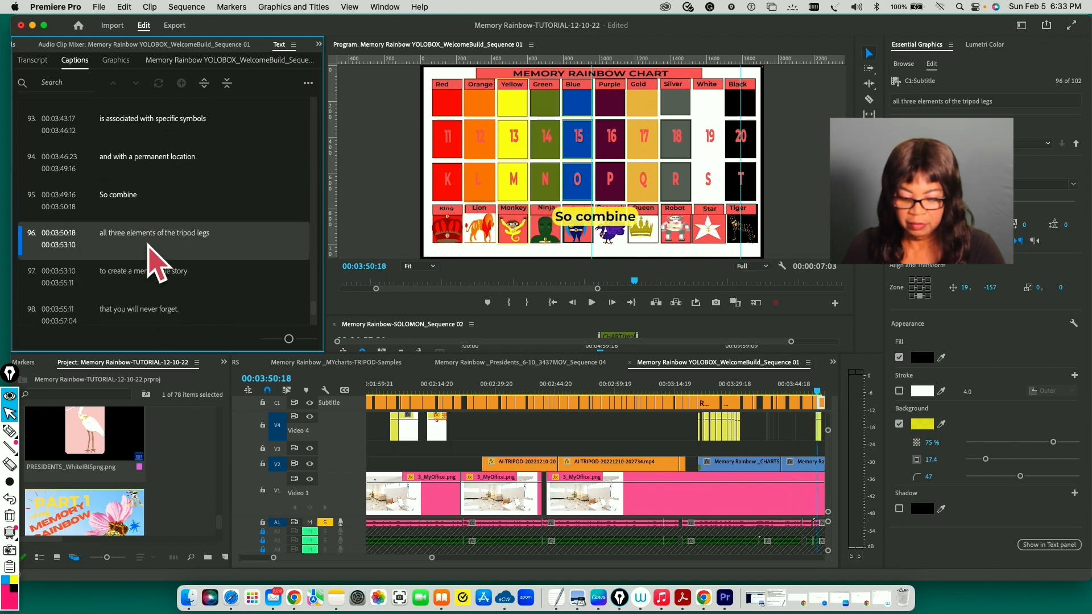
left_click(147, 249)
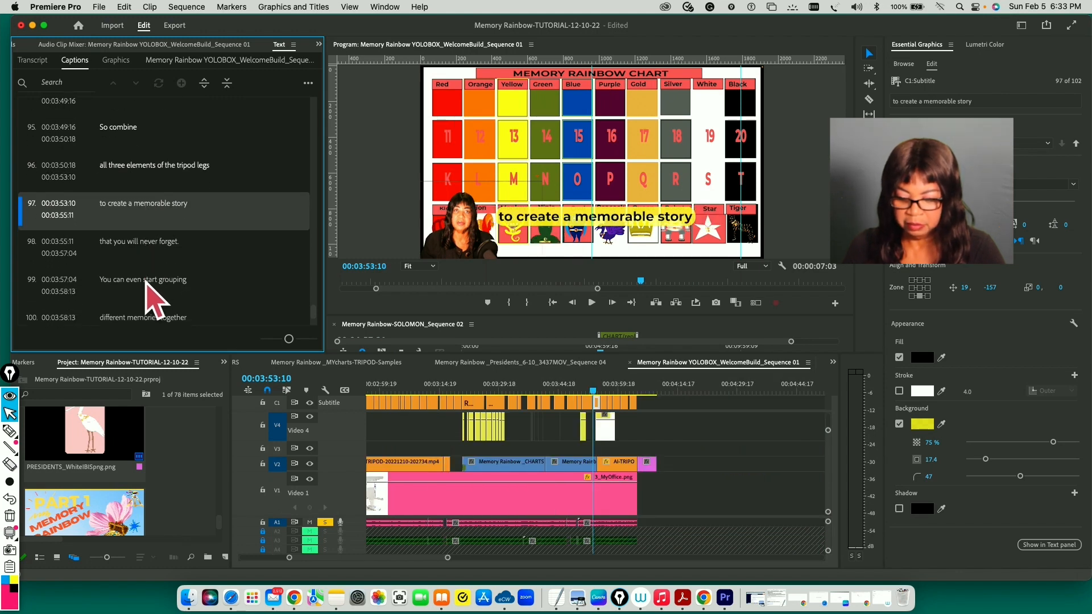
left_click(146, 283)
left_click(156, 227)
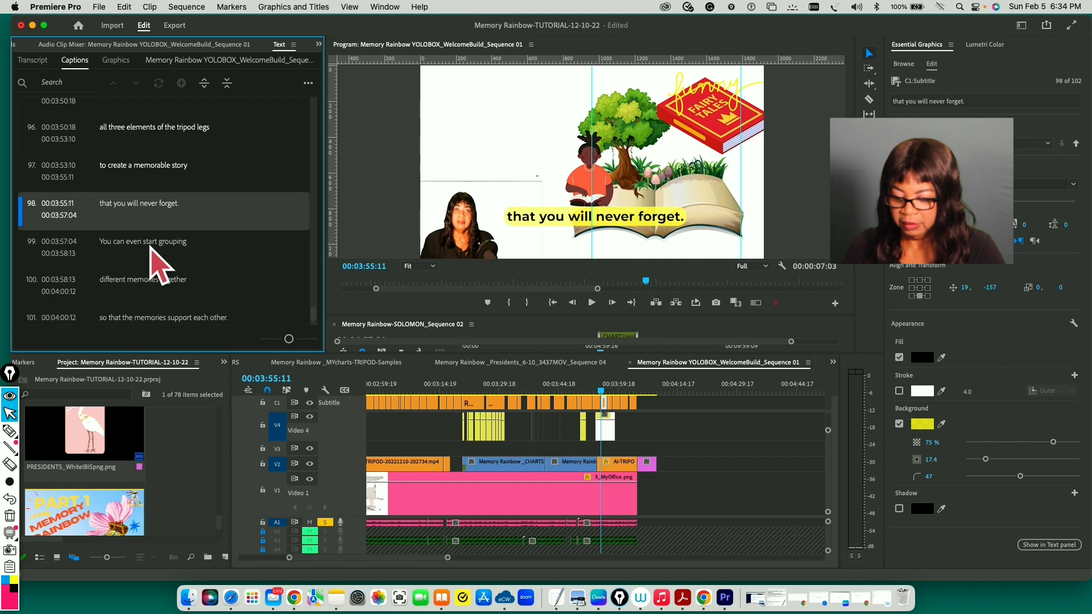
left_click(150, 248)
left_click(145, 266)
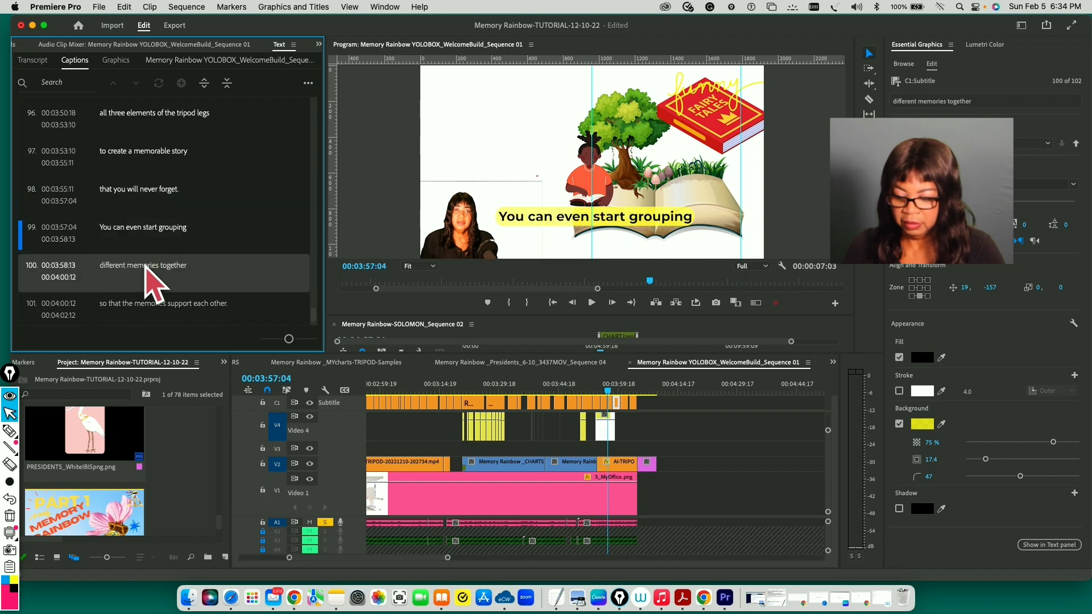
left_click(150, 301)
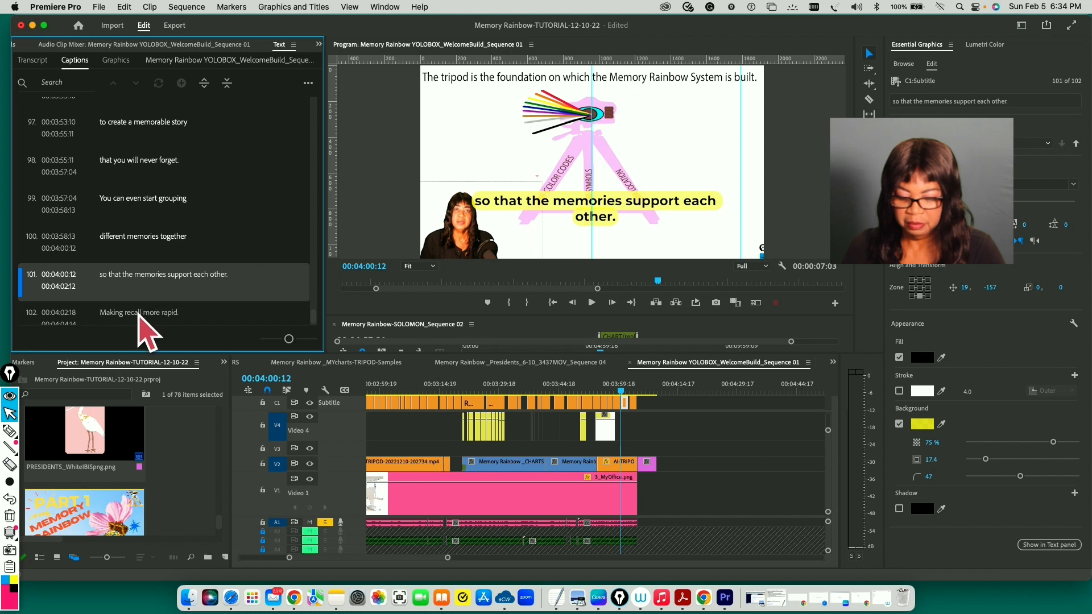
left_click(139, 315)
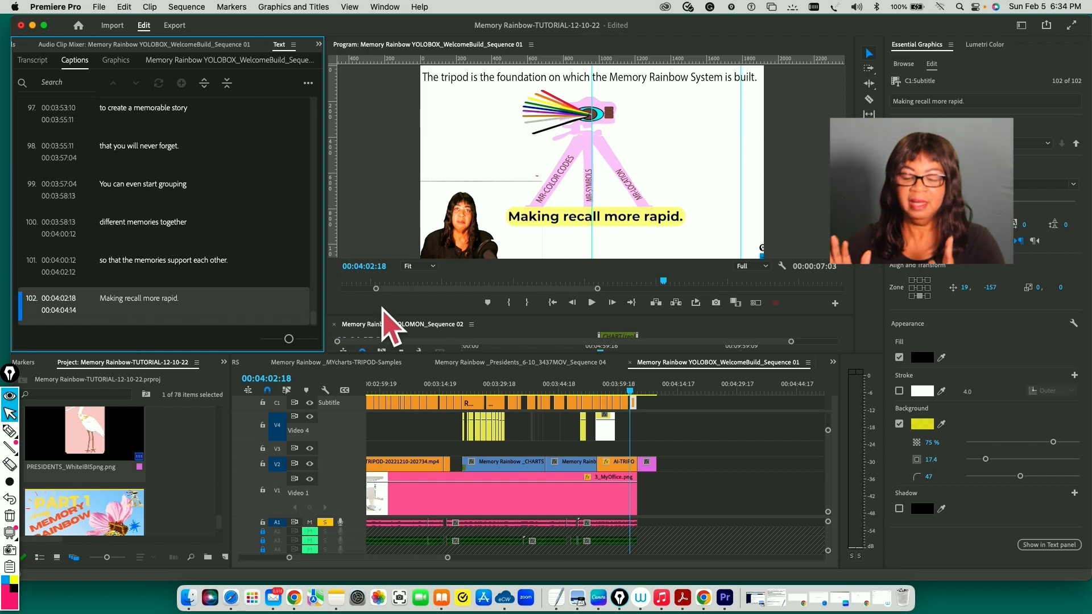
left_click(102, 11)
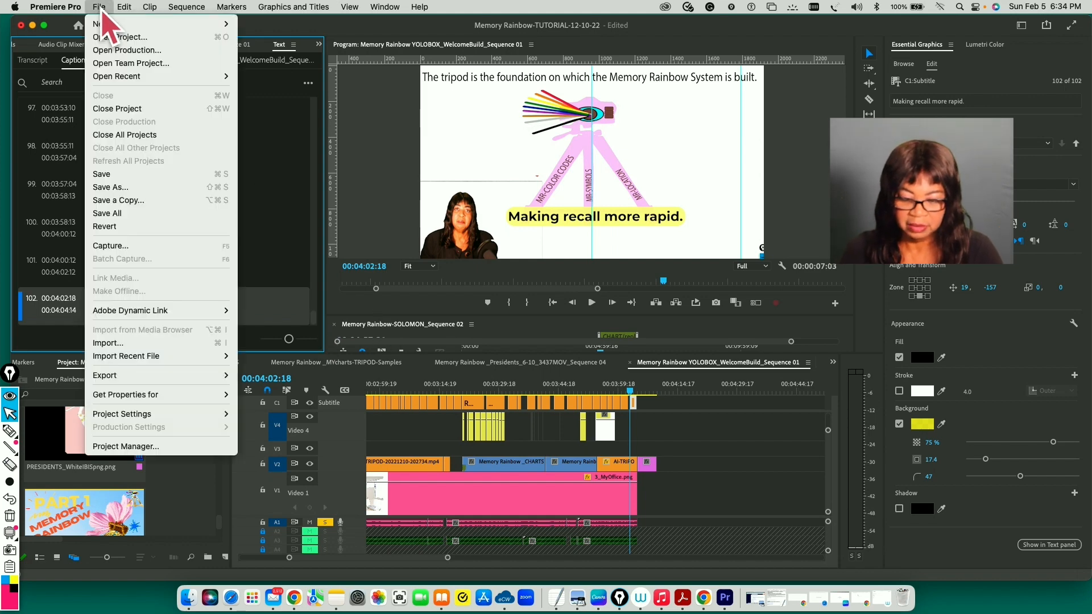
left_click(108, 173)
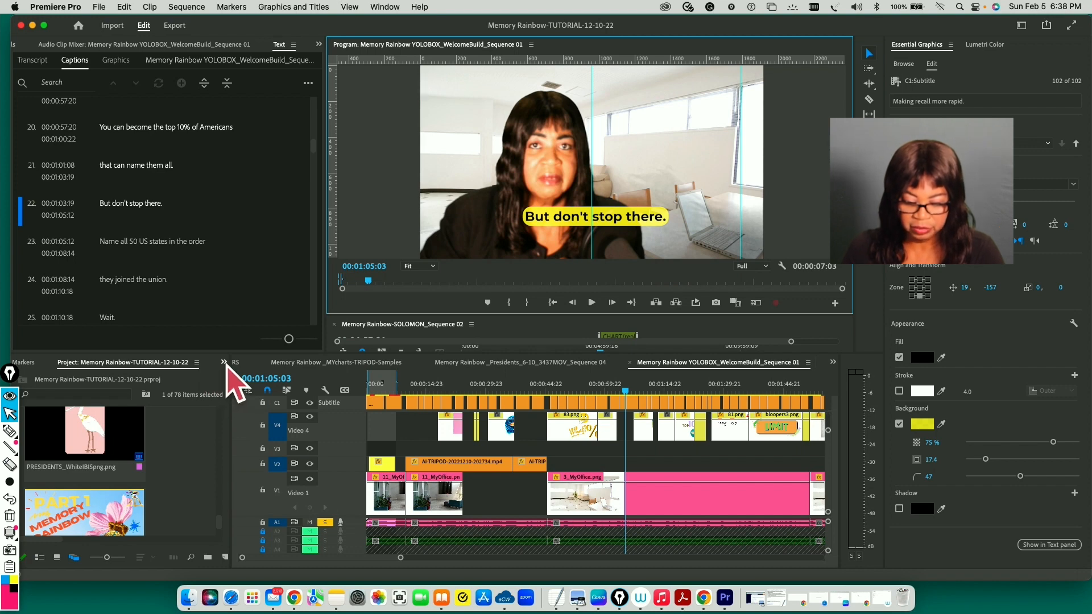
Step: Export the Montserrat_Bold_MR_Part1 text style as a Premiere Pro text style file into the Memory Rainbow-Tutorial-CANNON12-10-22 folder in Documents
left_click(220, 520)
scroll(127, 506, "down", 5)
right_click(127, 495)
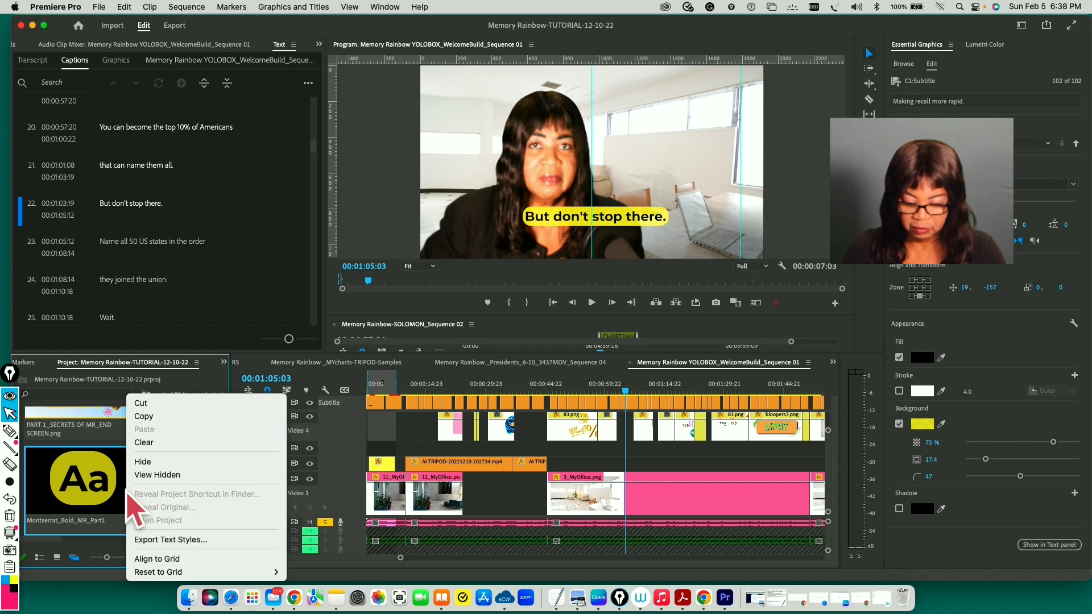
left_click(183, 540)
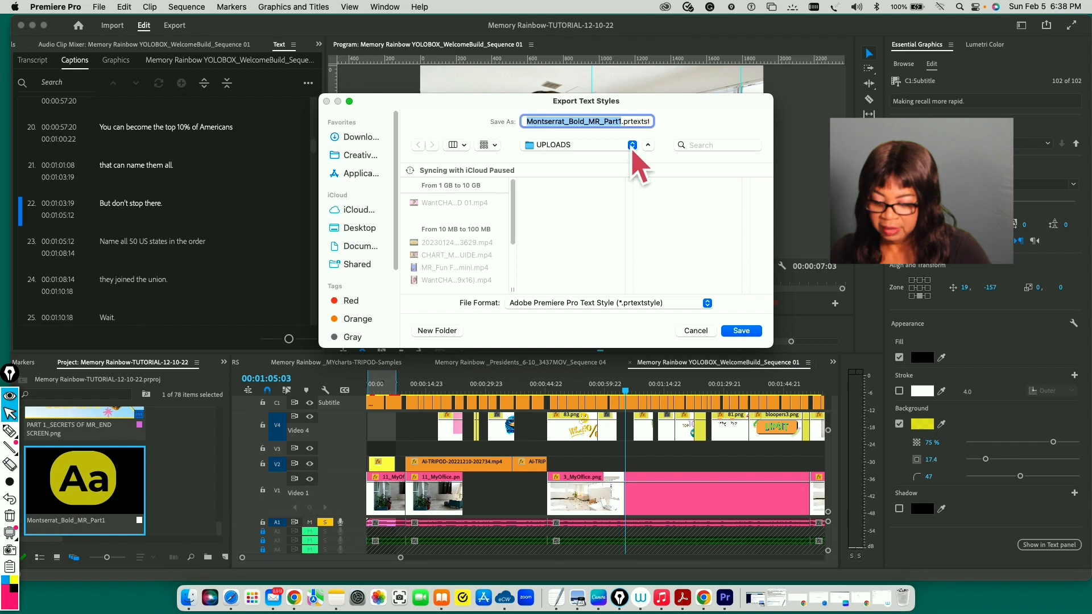
left_click(632, 146)
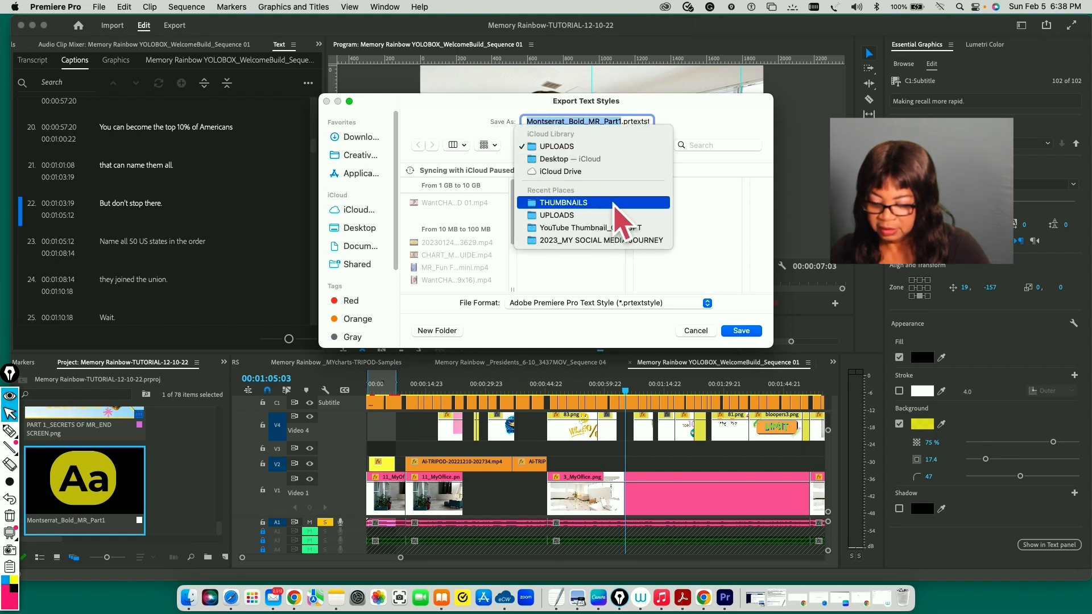
left_click(364, 251)
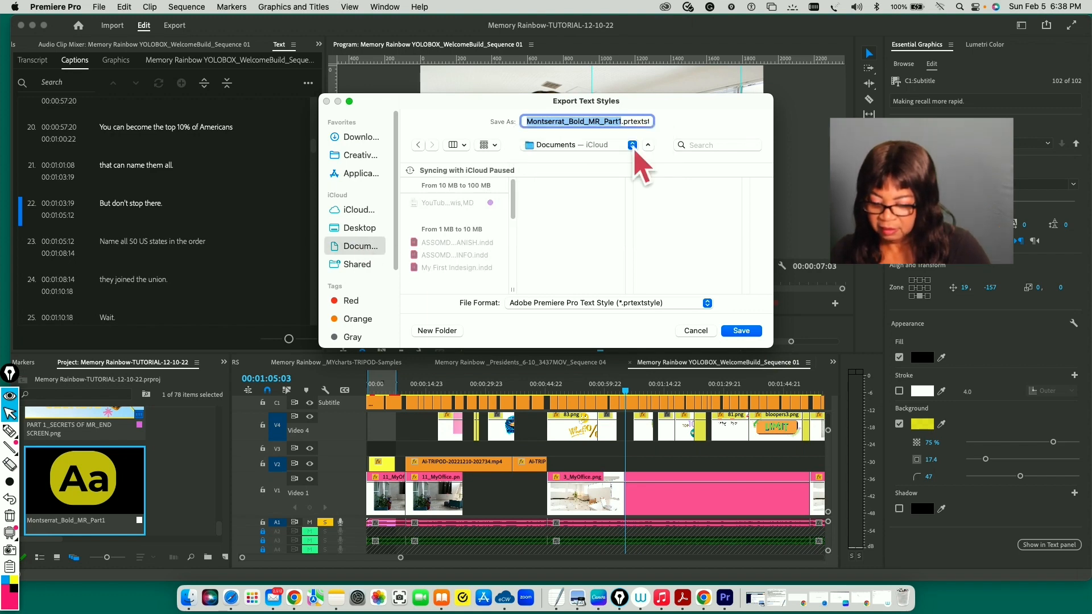
left_click_drag(512, 191, 512, 244)
left_click(463, 246)
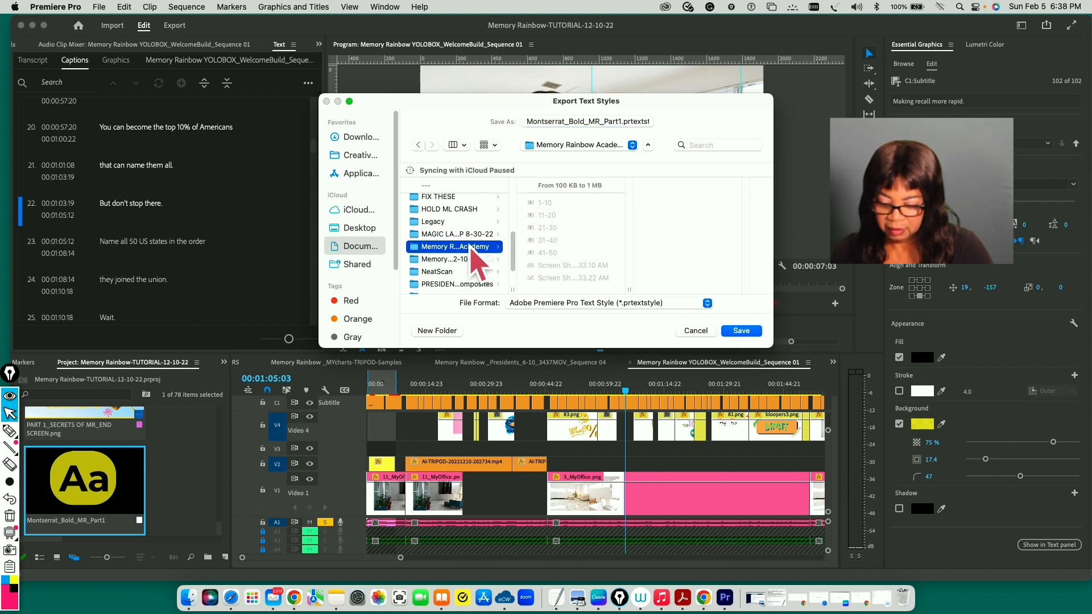
left_click(424, 259)
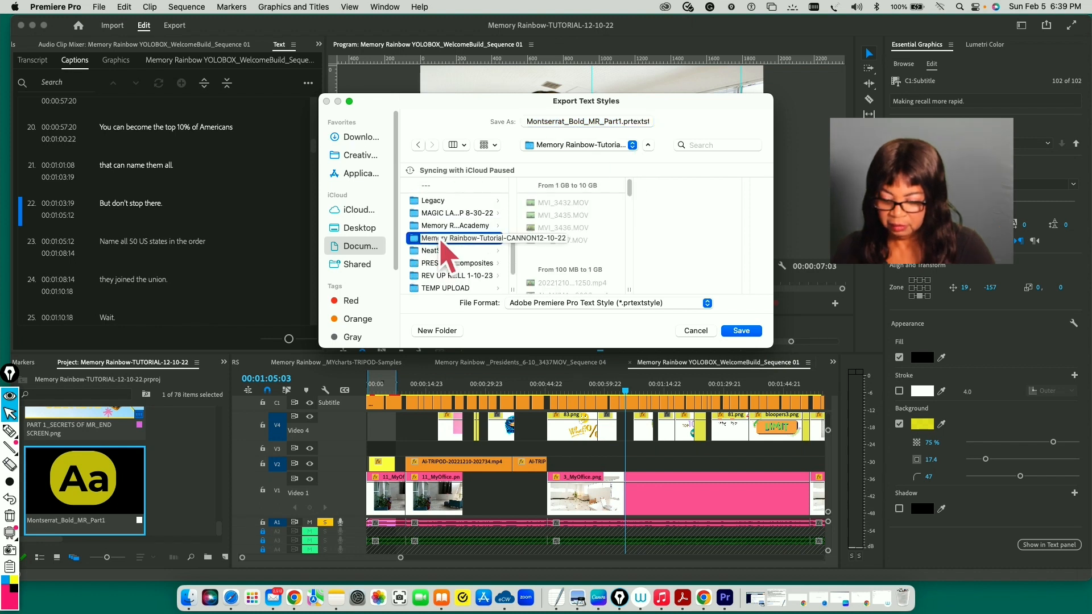
left_click(745, 330)
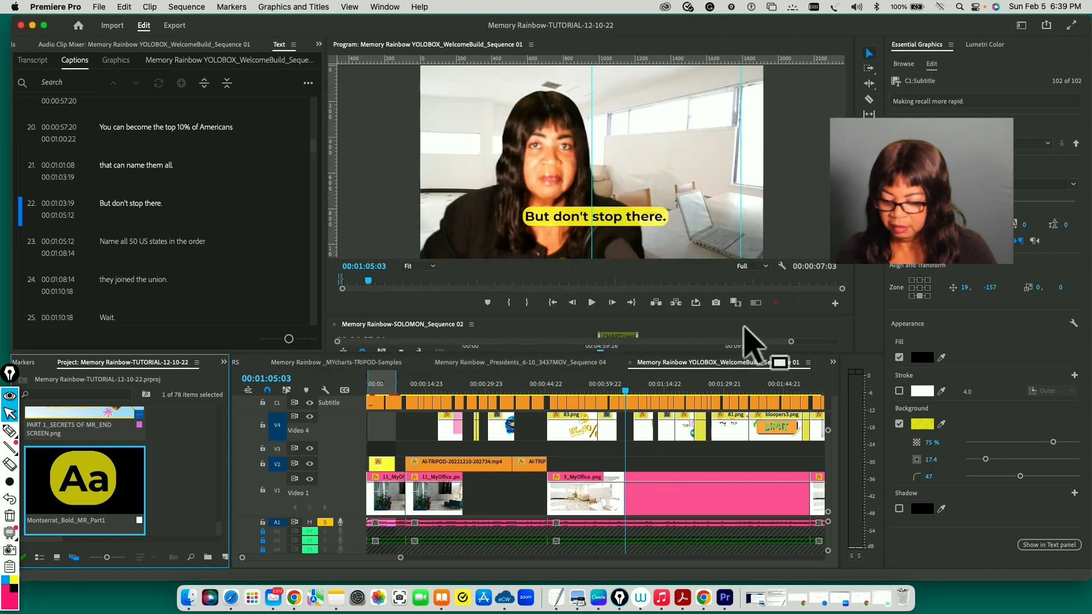
Step: Switch to Finder and open the Memory Rainbow-Tutorial-CANNON12-10-22 folder in Documents in an enlarged window
left_click(191, 600)
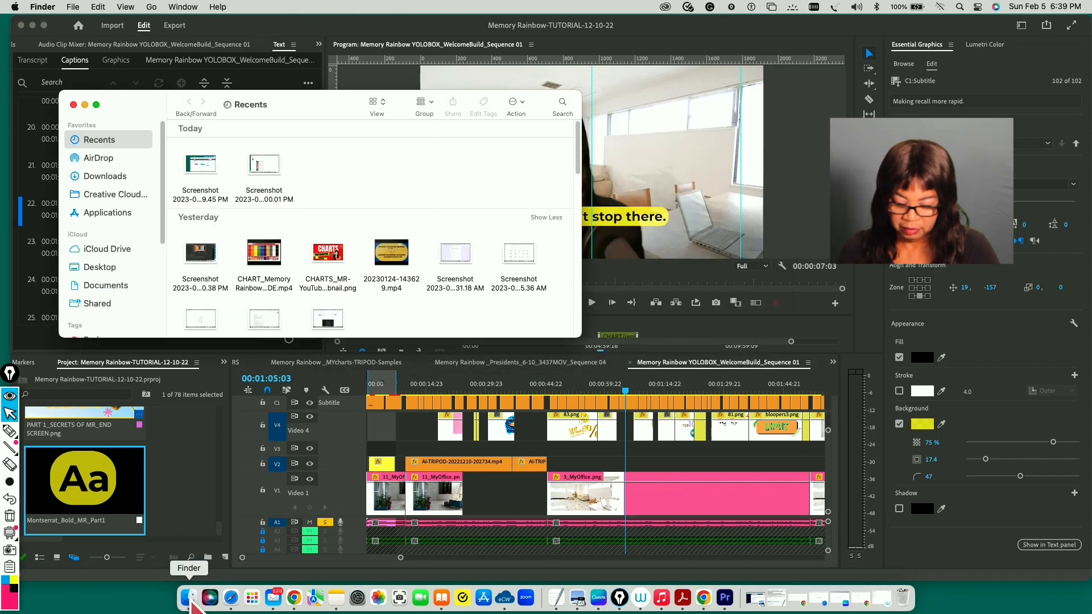
left_click(110, 285)
left_click(96, 105)
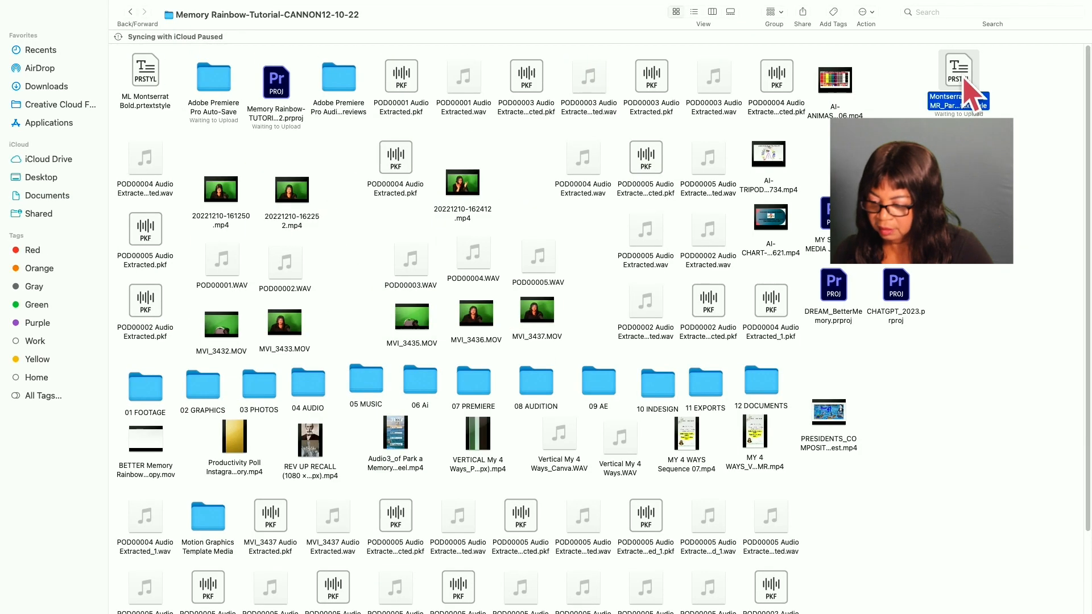
Step: Move the exported Montserrat_Bold_MR_Part1 style file into the folder's last row beside INSTAGRAM_REELS.prproj and close the folder window
left_click_drag(962, 86, 879, 553)
scroll(1088, 258, "down", 1)
scroll(1088, 256, "down", 3)
left_click_drag(888, 458, 447, 559)
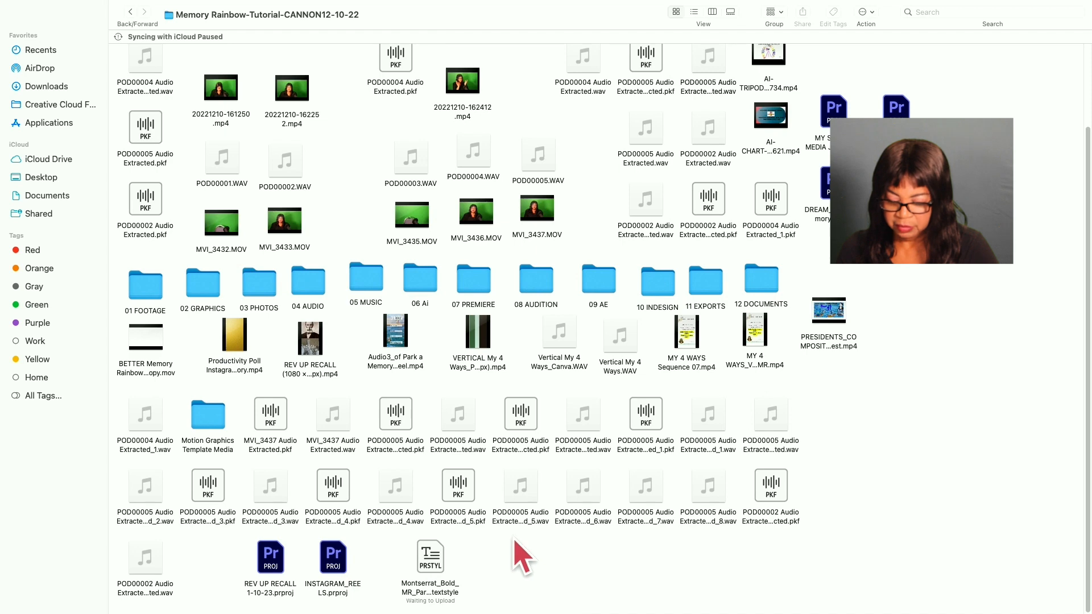
mouse_move(136, 4)
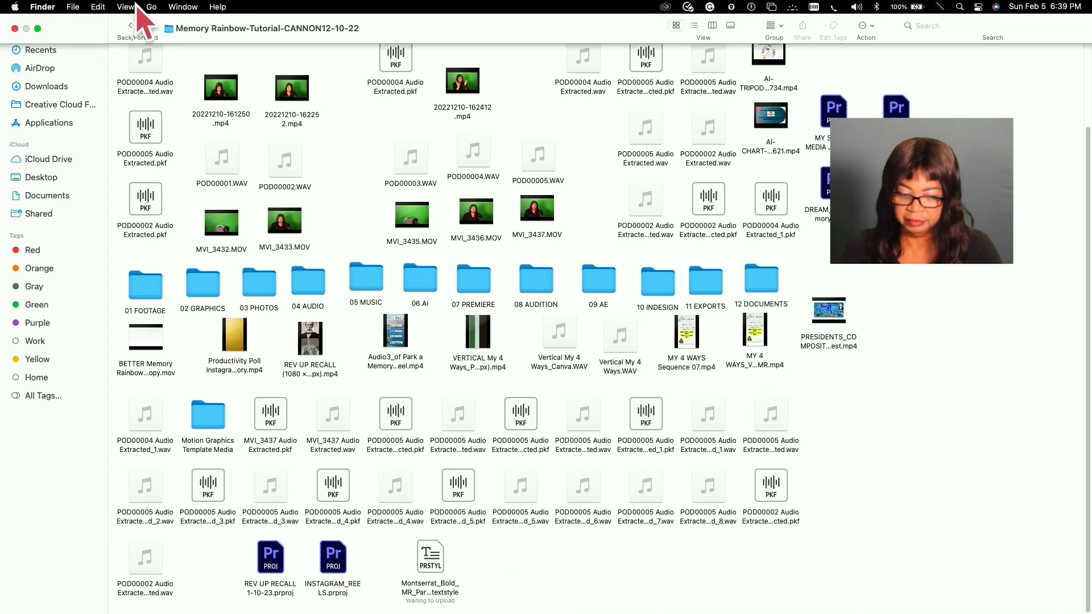
left_click(15, 29)
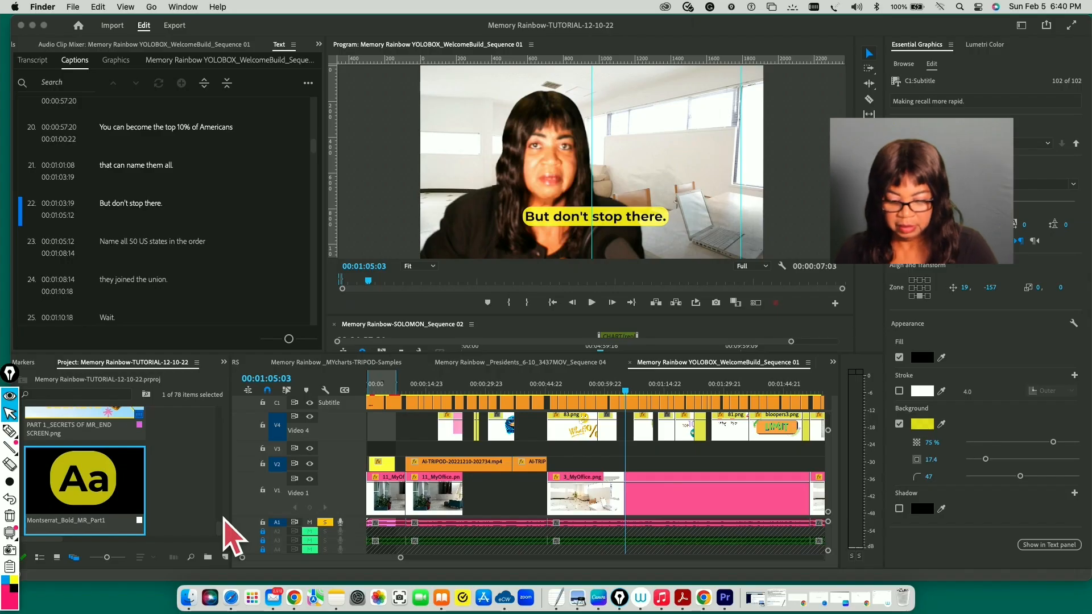